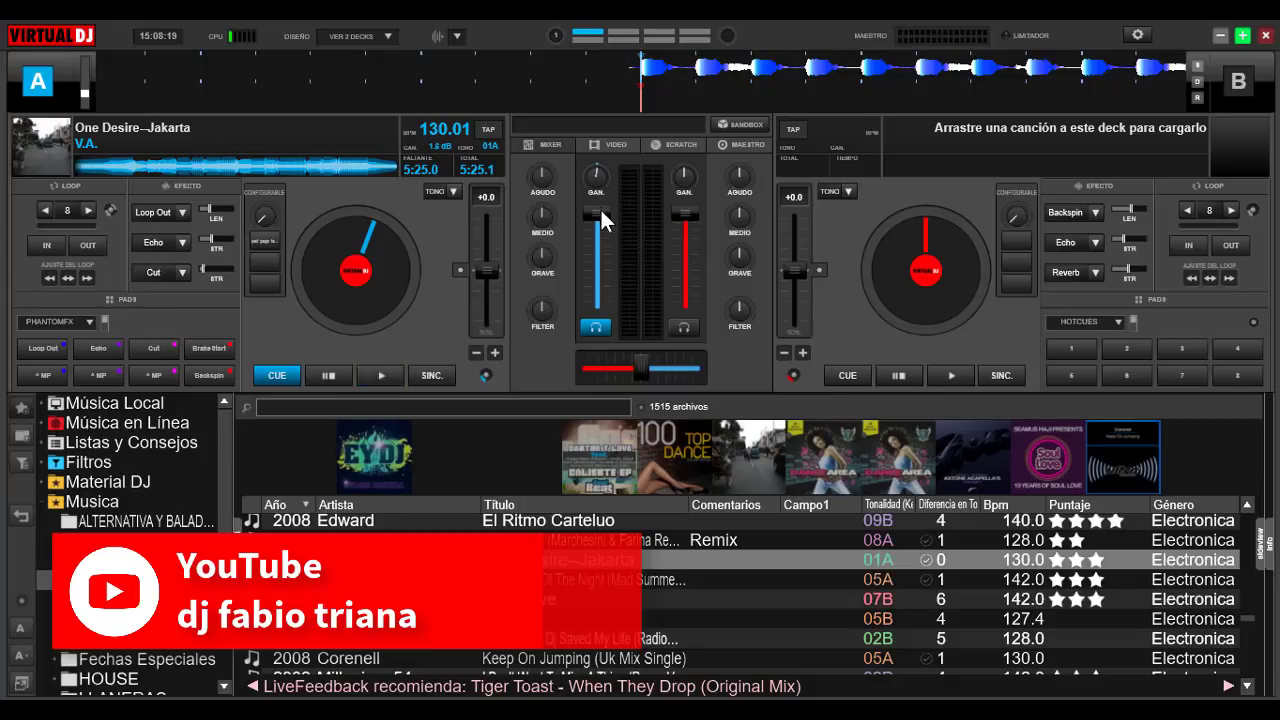
mouse_move(600, 208)
left_mouse_down()
mouse_move(600, 297)
mouse_move(616, 198)
left_mouse_up()
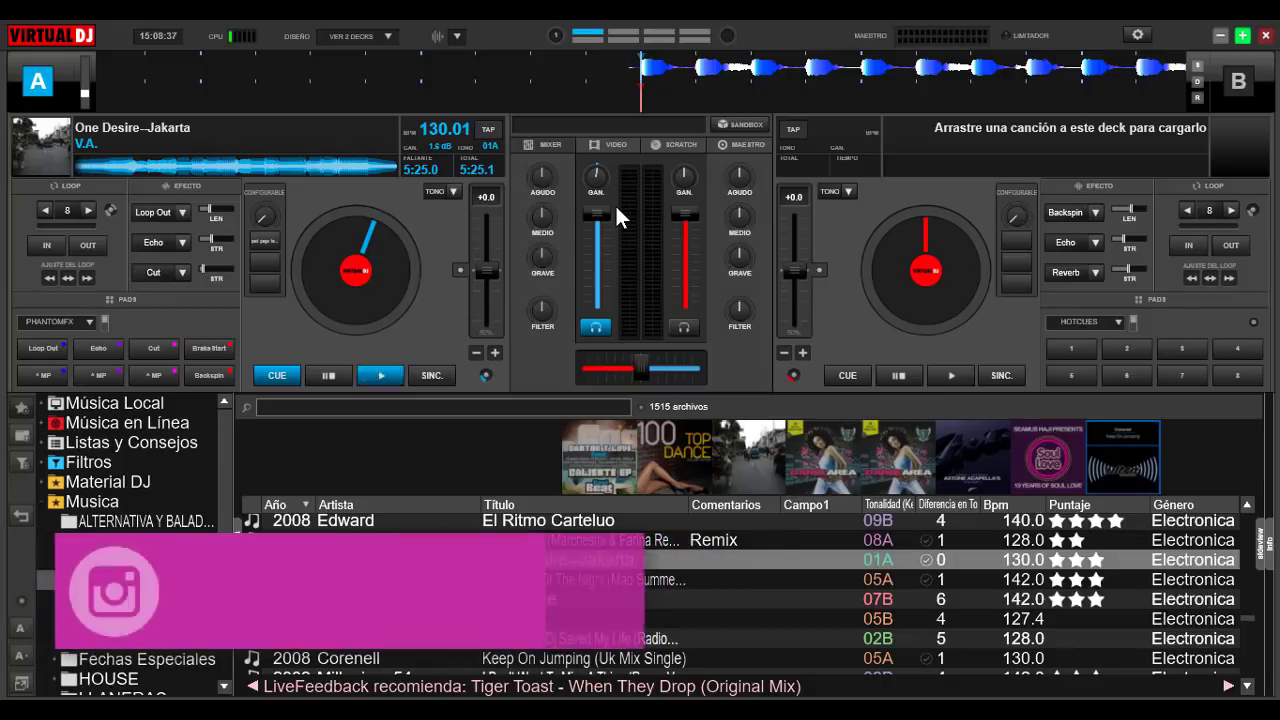
key("space")
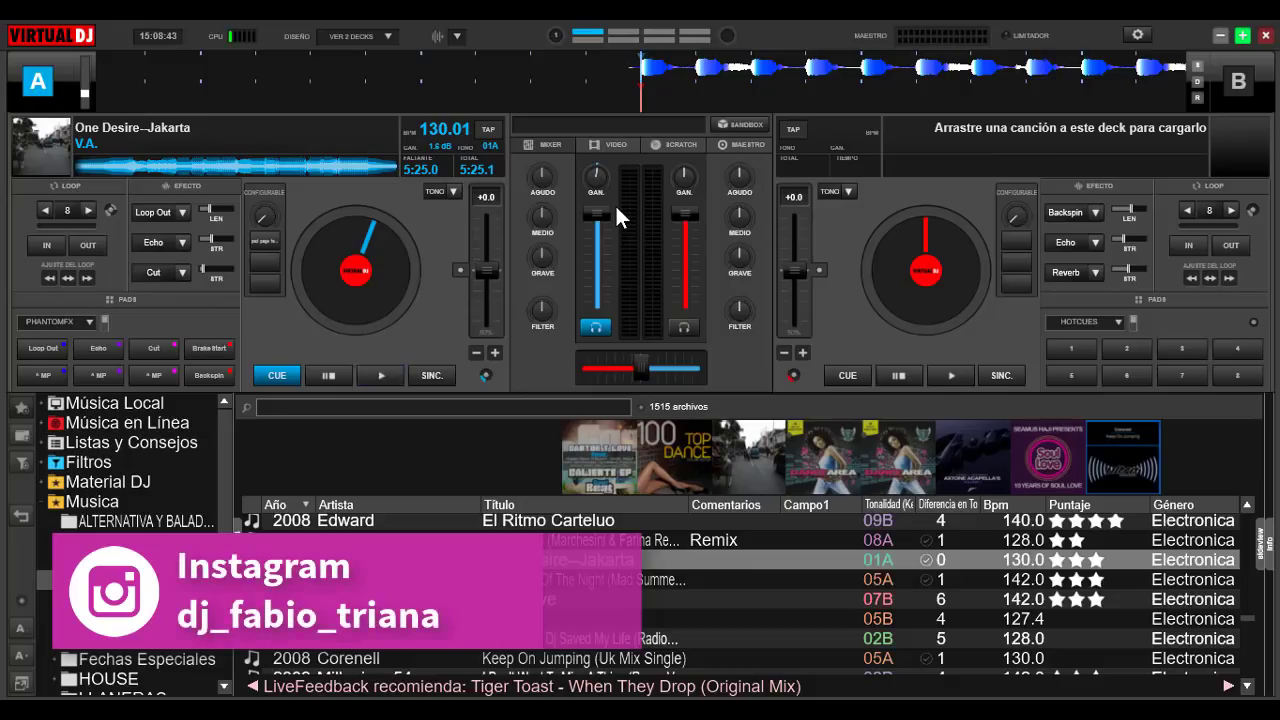
Load Backspin into deck A's first effect slot with its settings shown, and try it on the playing track before pausing.
left_click(183, 213)
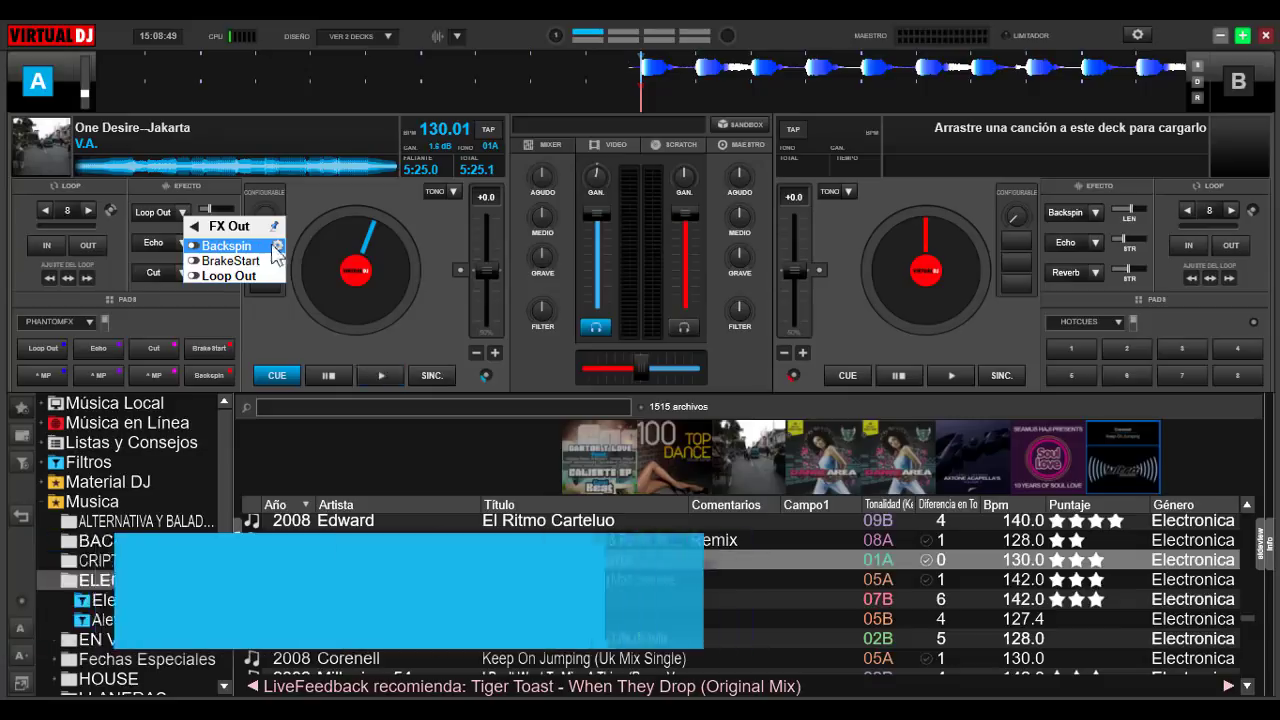
left_click(278, 246)
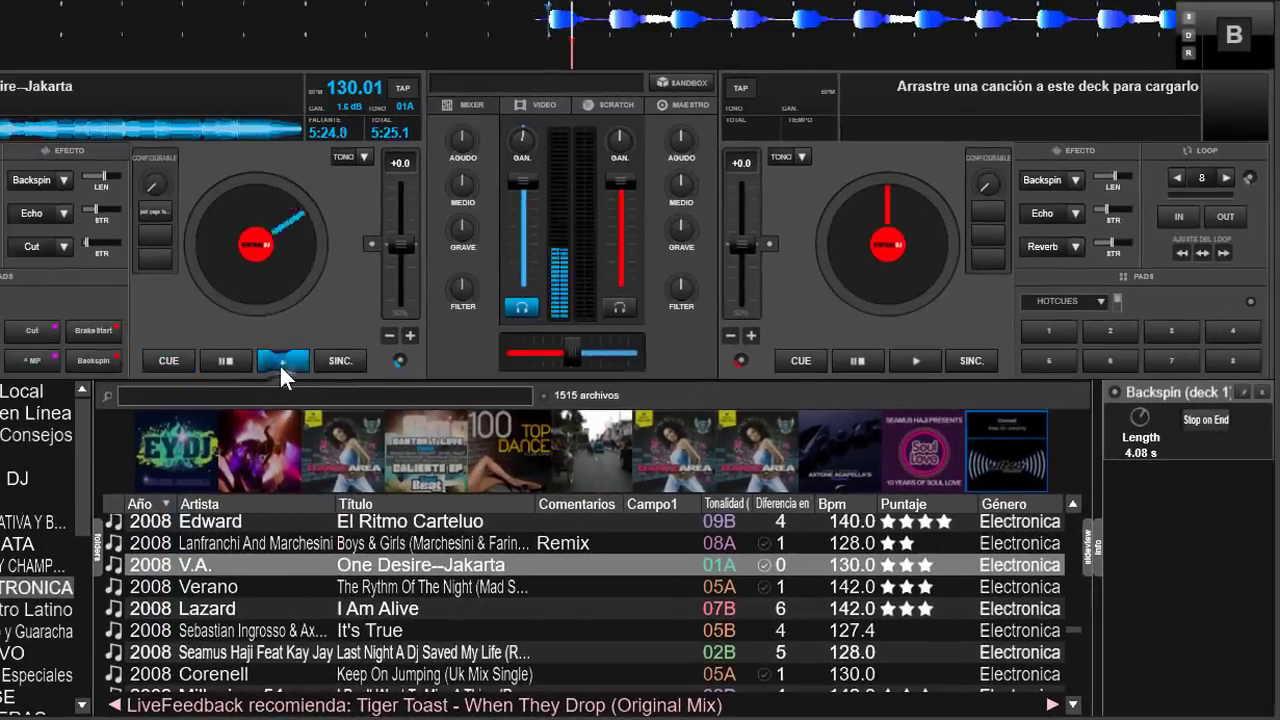
left_click(282, 361)
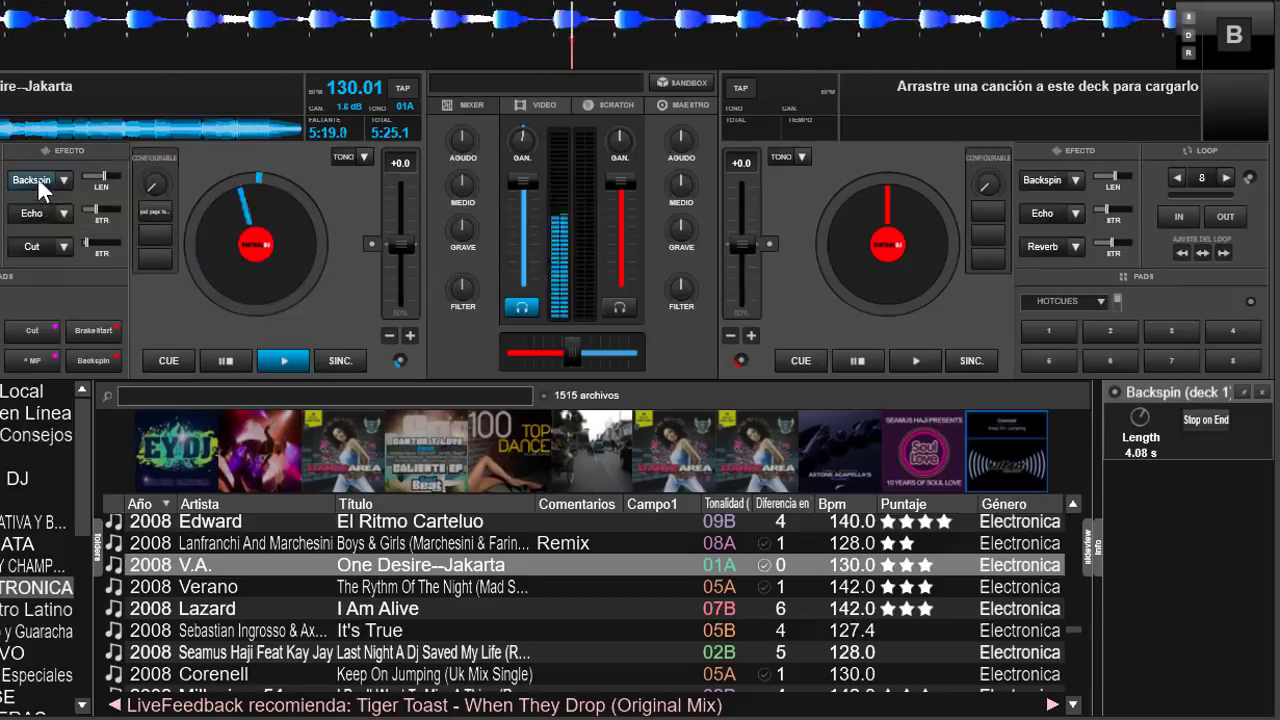
left_click(37, 177)
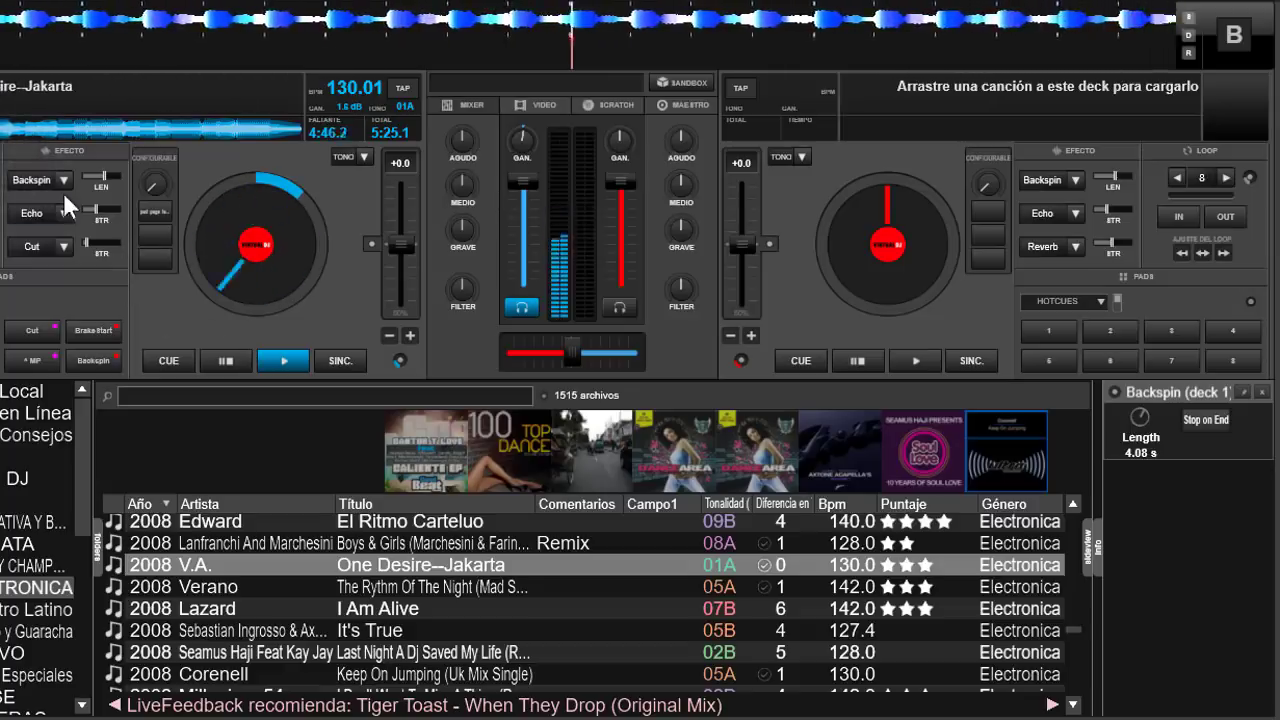
left_click(39, 179)
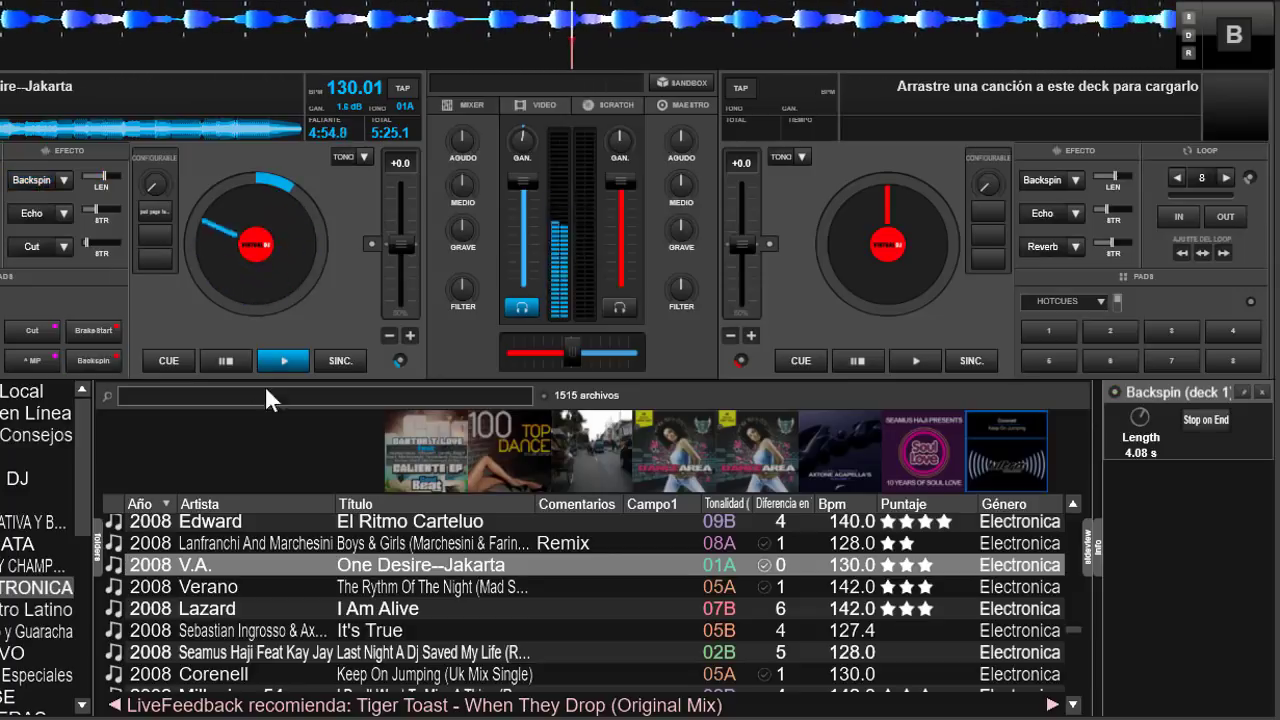
left_click(230, 360)
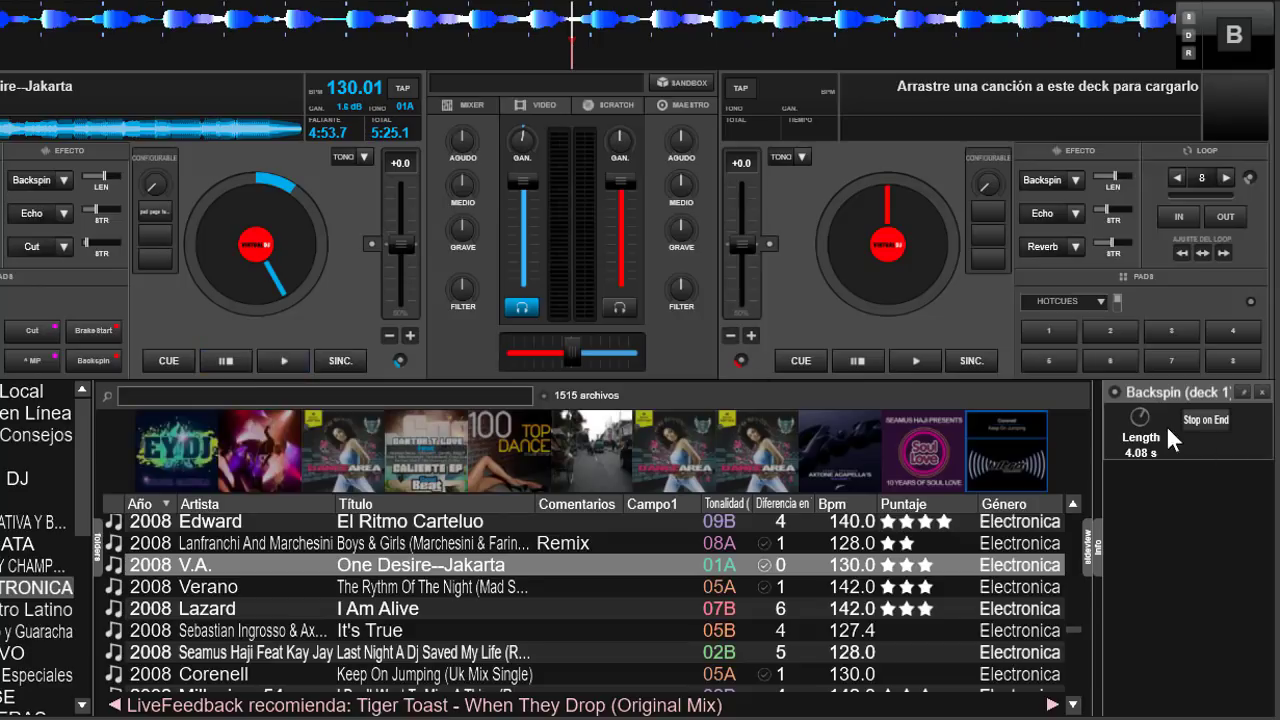
Set Backspin's Length to 2.28 s with Stop on End enabled, and trigger it while deck A plays.
left_click_drag(1142, 420, 1141, 428)
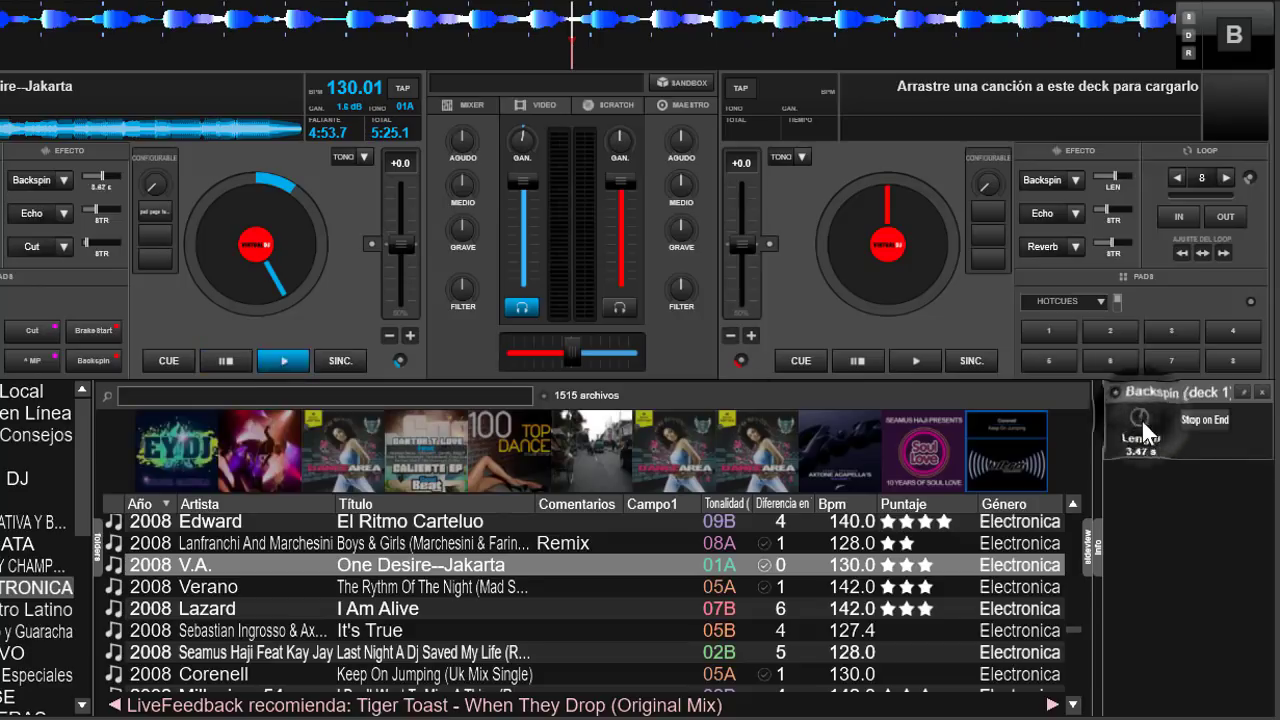
left_click(1207, 422)
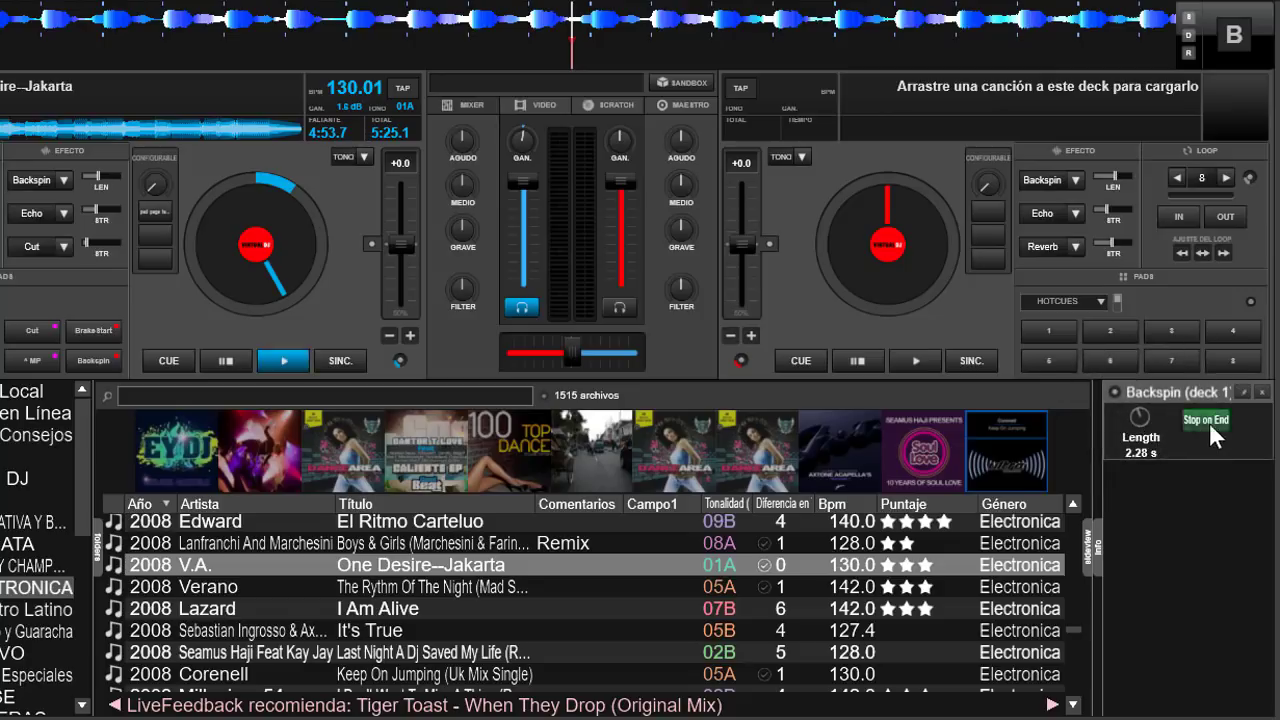
left_click(277, 360)
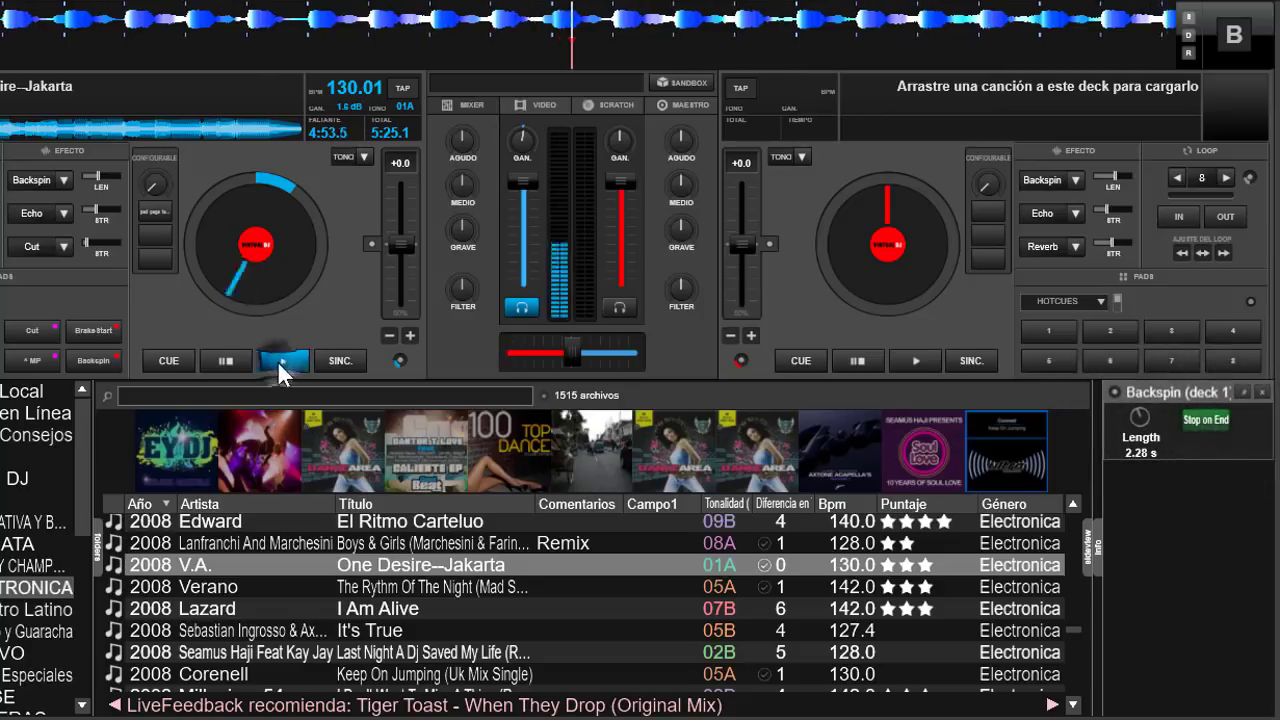
left_click(31, 180)
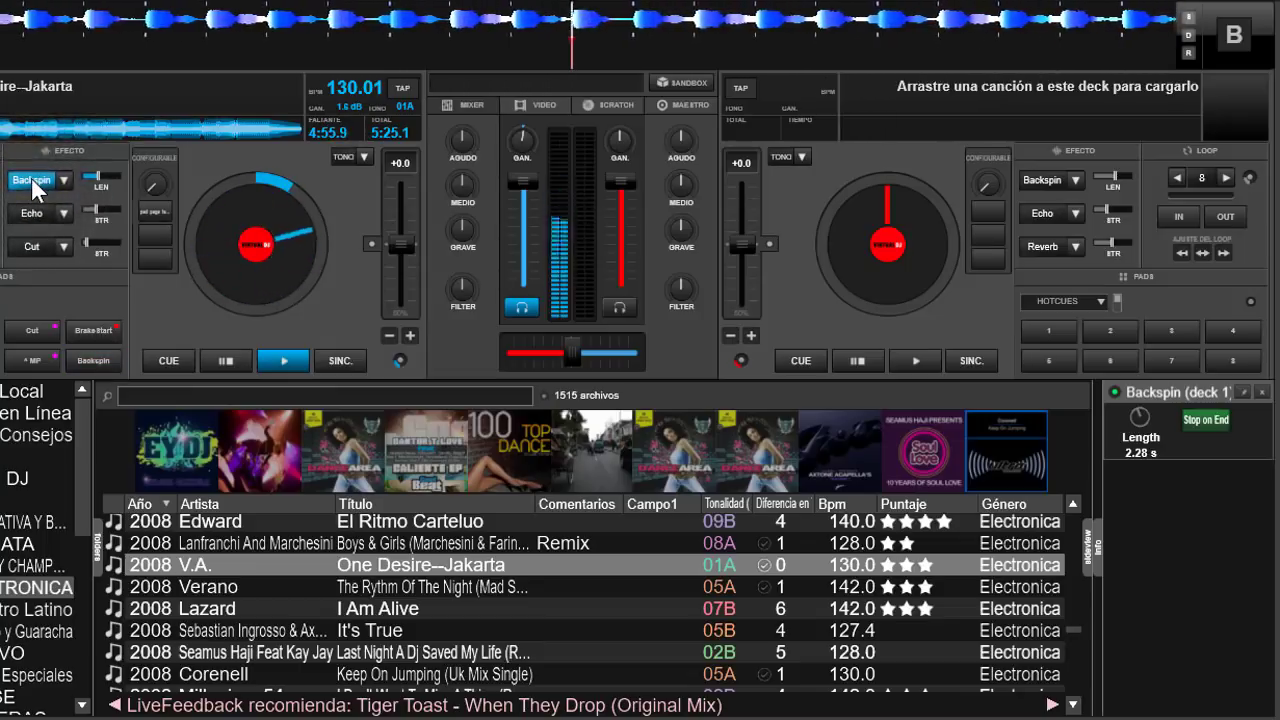
Shorten Backspin's Length to 0.41 s with Stop on End disabled, and trigger it repeatedly on the playing track before pausing.
mouse_move(1140, 424)
left_click_drag(1138, 419, 1135, 438)
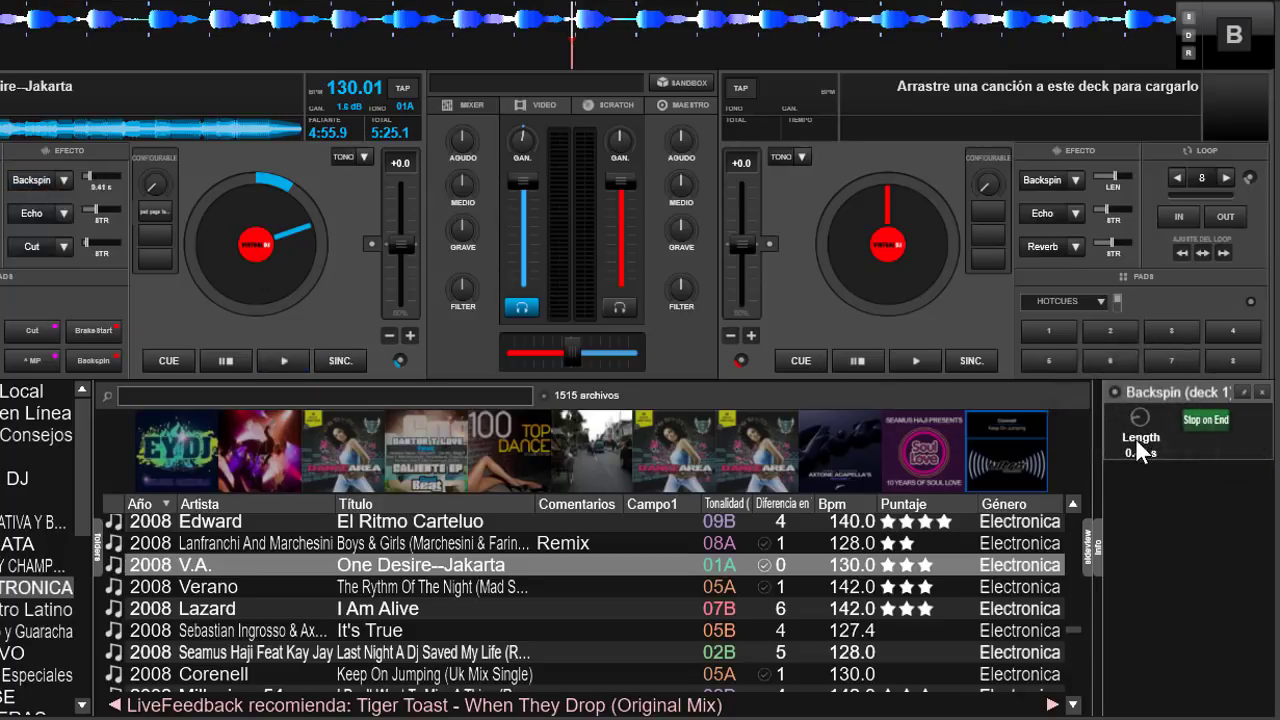
left_click(1203, 417)
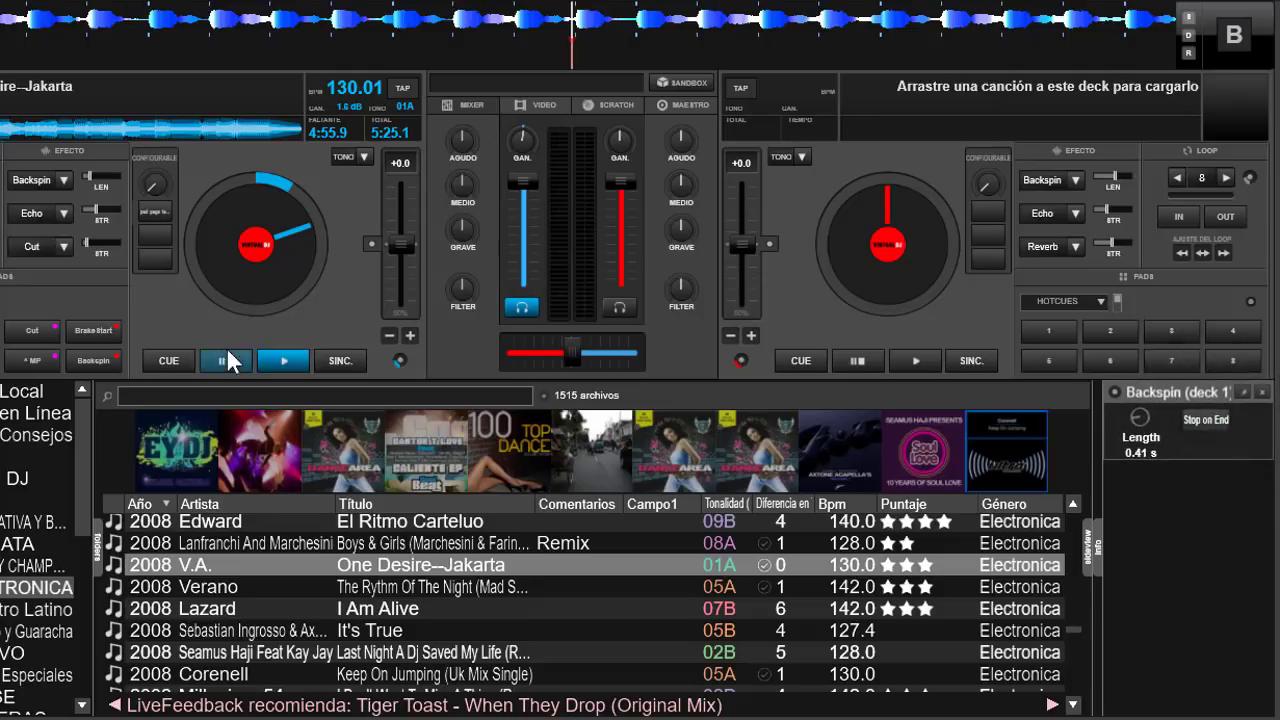
left_click(276, 360)
left_click(32, 180)
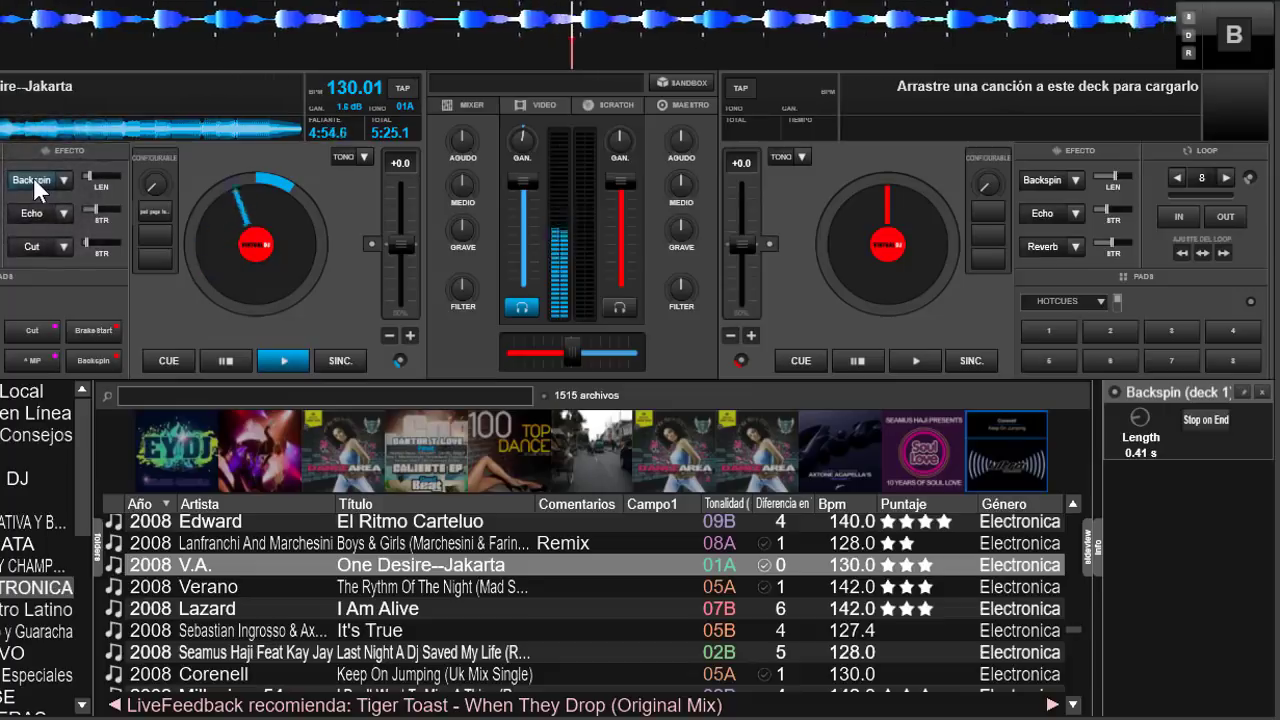
left_click(32, 180)
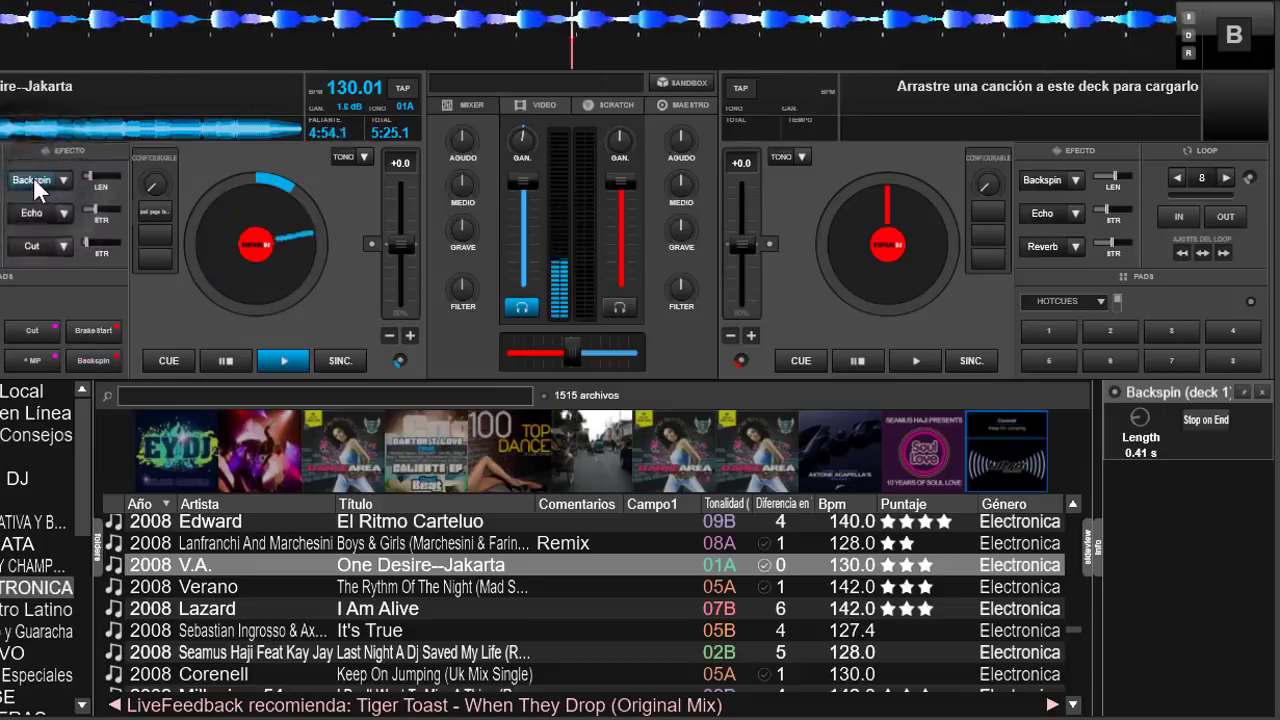
left_click(32, 180)
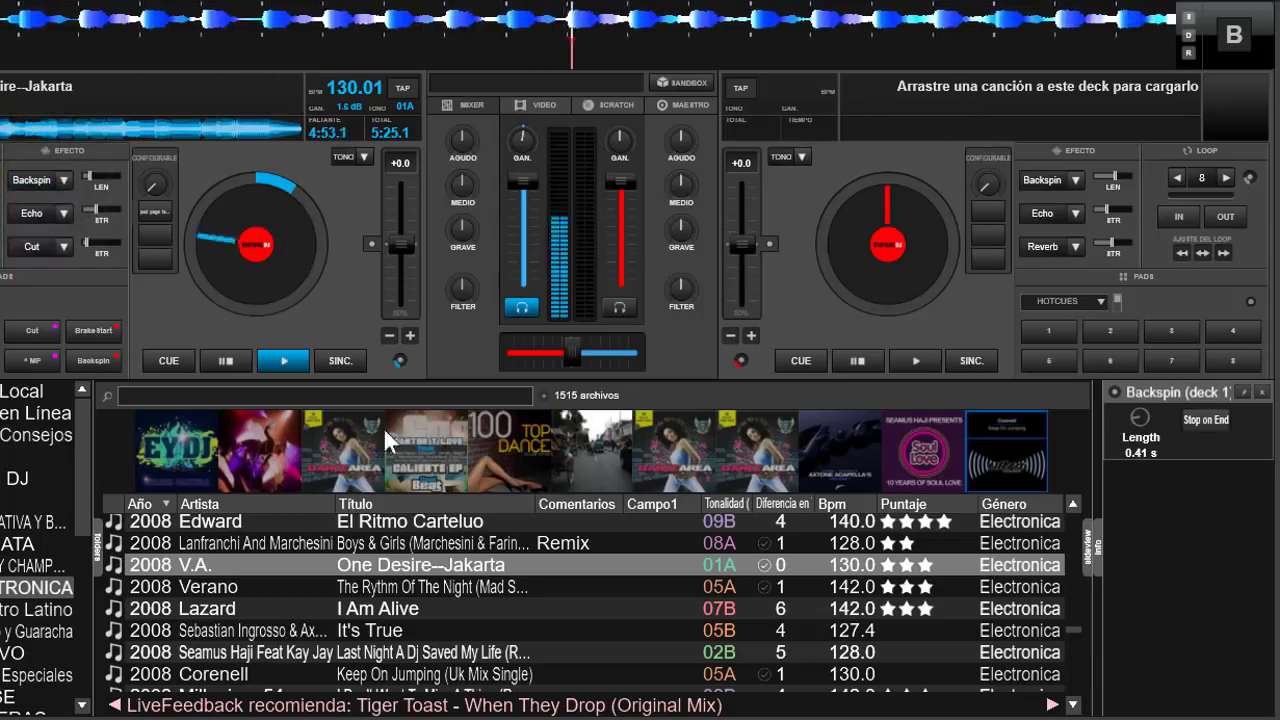
left_click(226, 358)
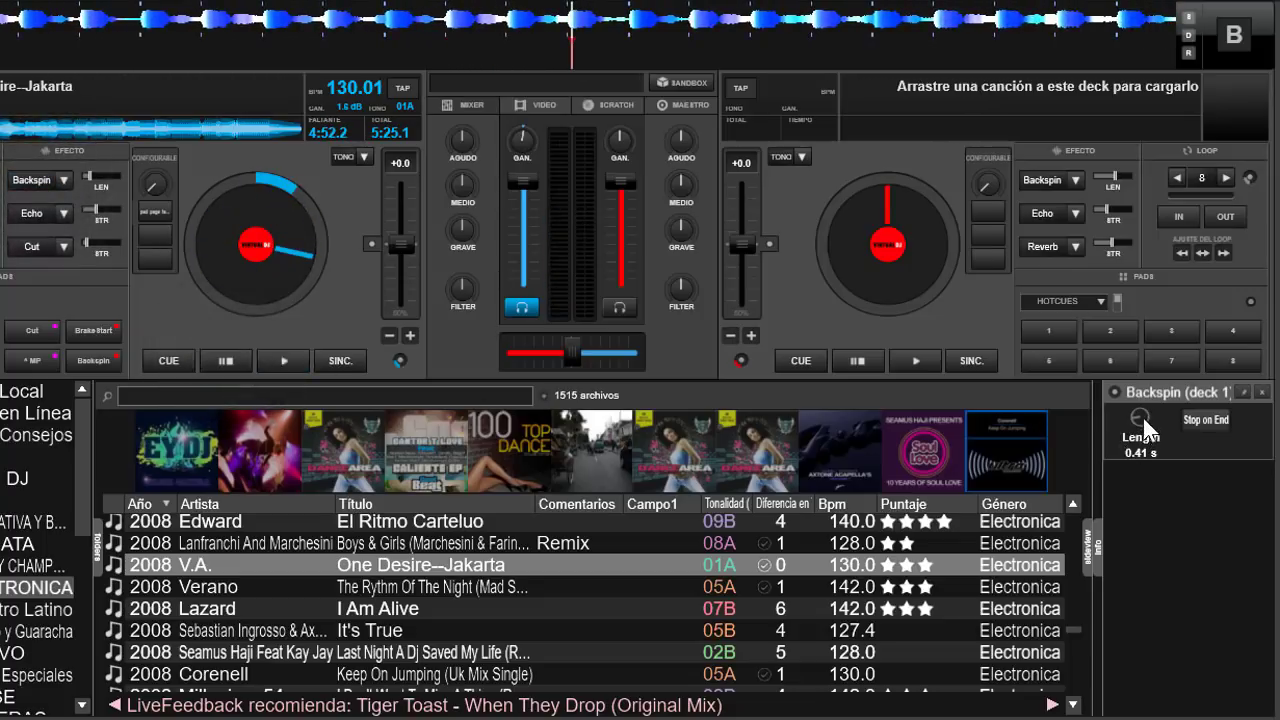
Set Backspin's Length to 4.41 s with Stop on End enabled, and trigger it together with Echo on deck A.
mouse_move(1141, 418)
left_click_drag(1141, 418, 1157, 398)
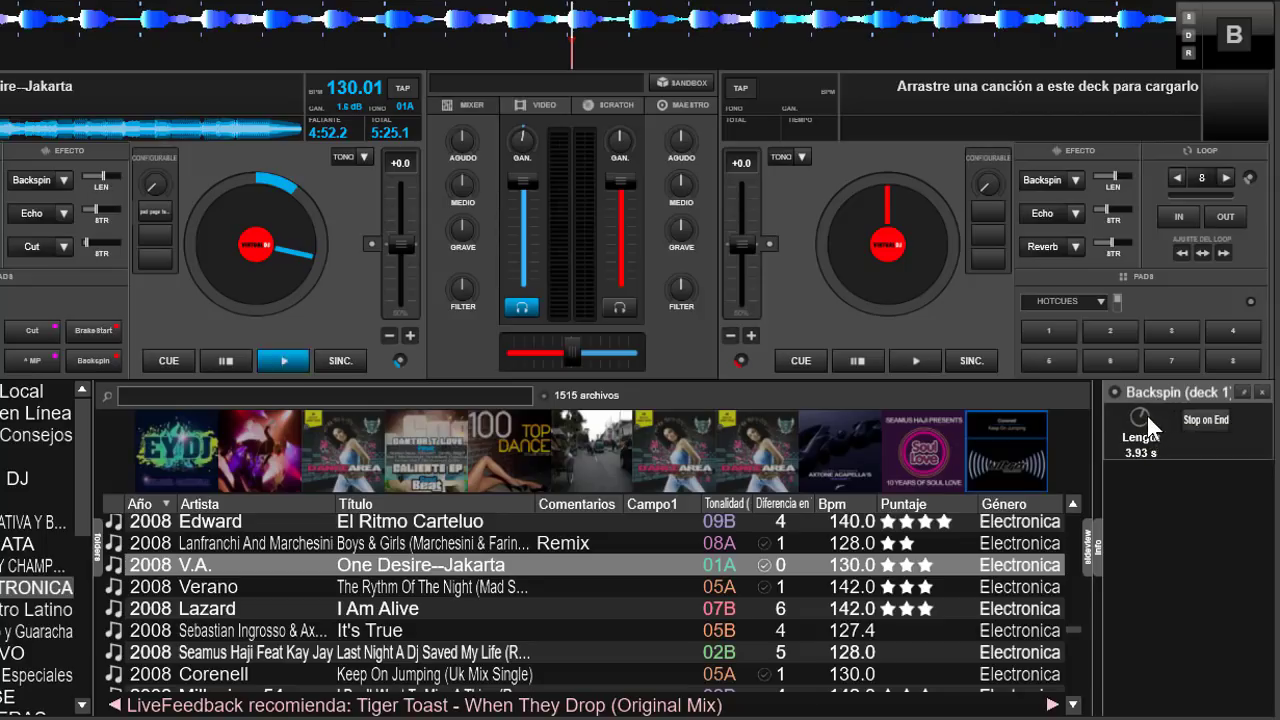
left_click(1215, 418)
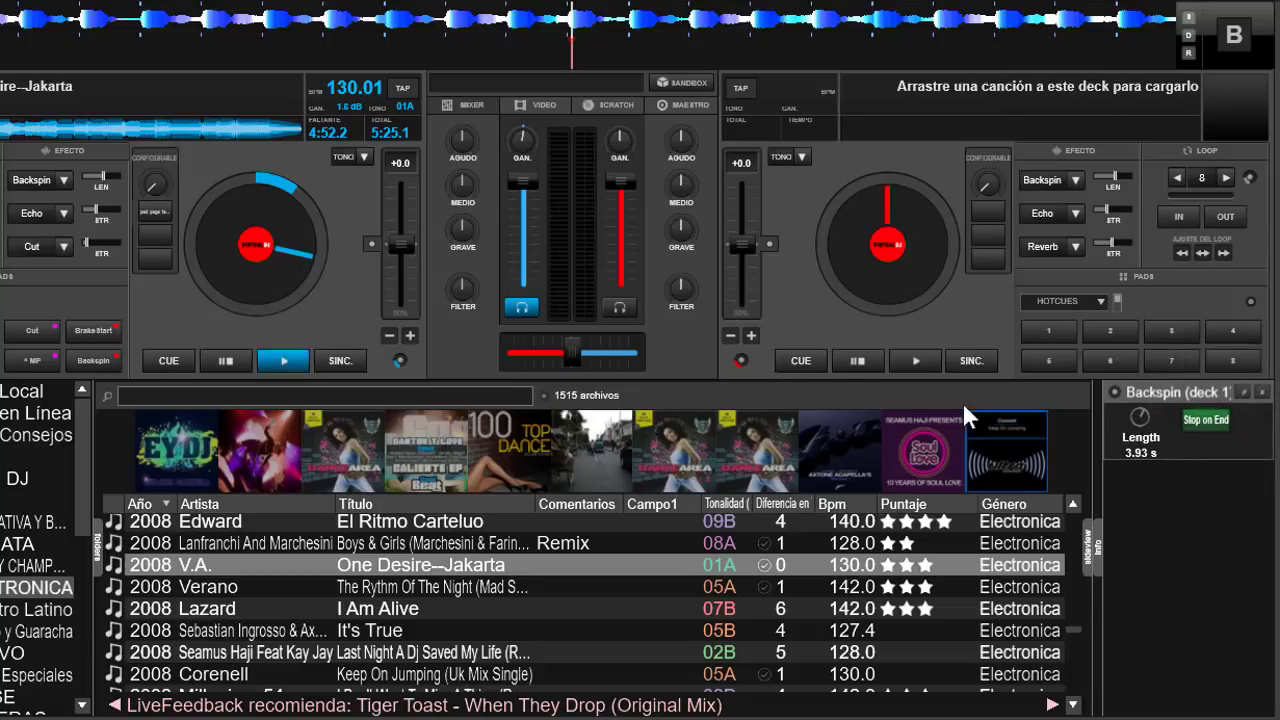
left_click_drag(1146, 417, 1147, 413)
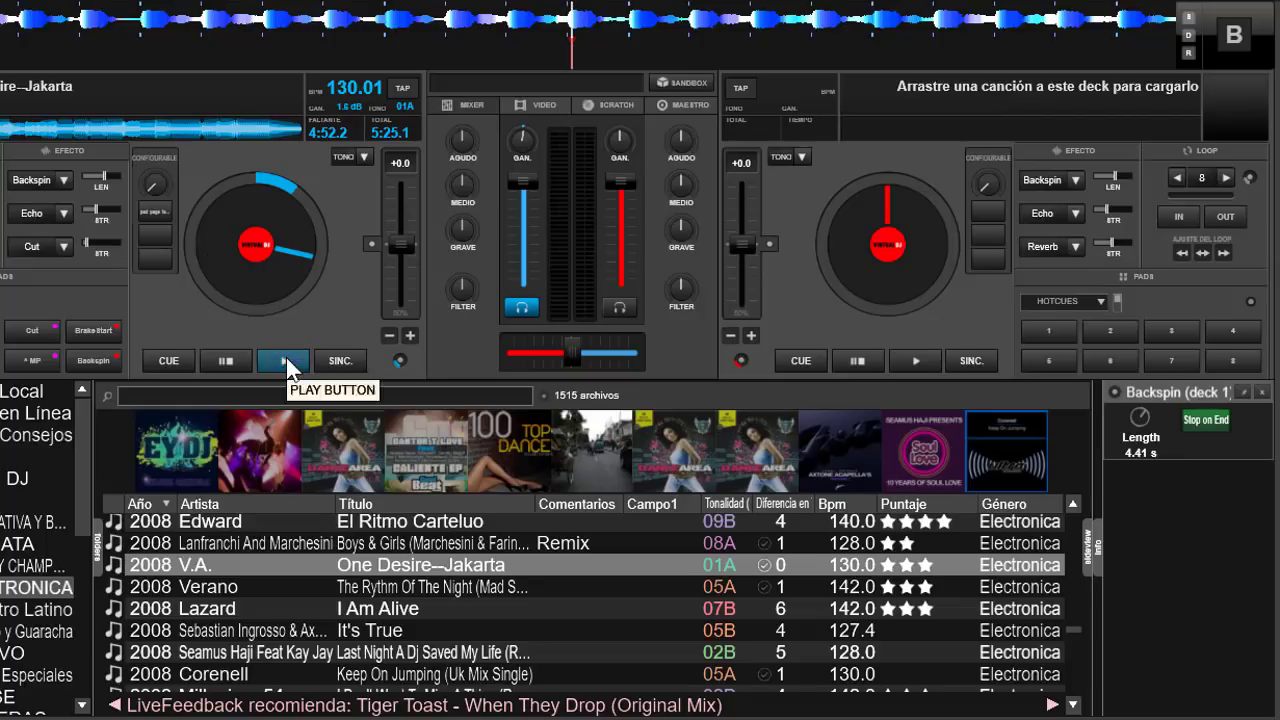
left_click(38, 211)
left_click(36, 180)
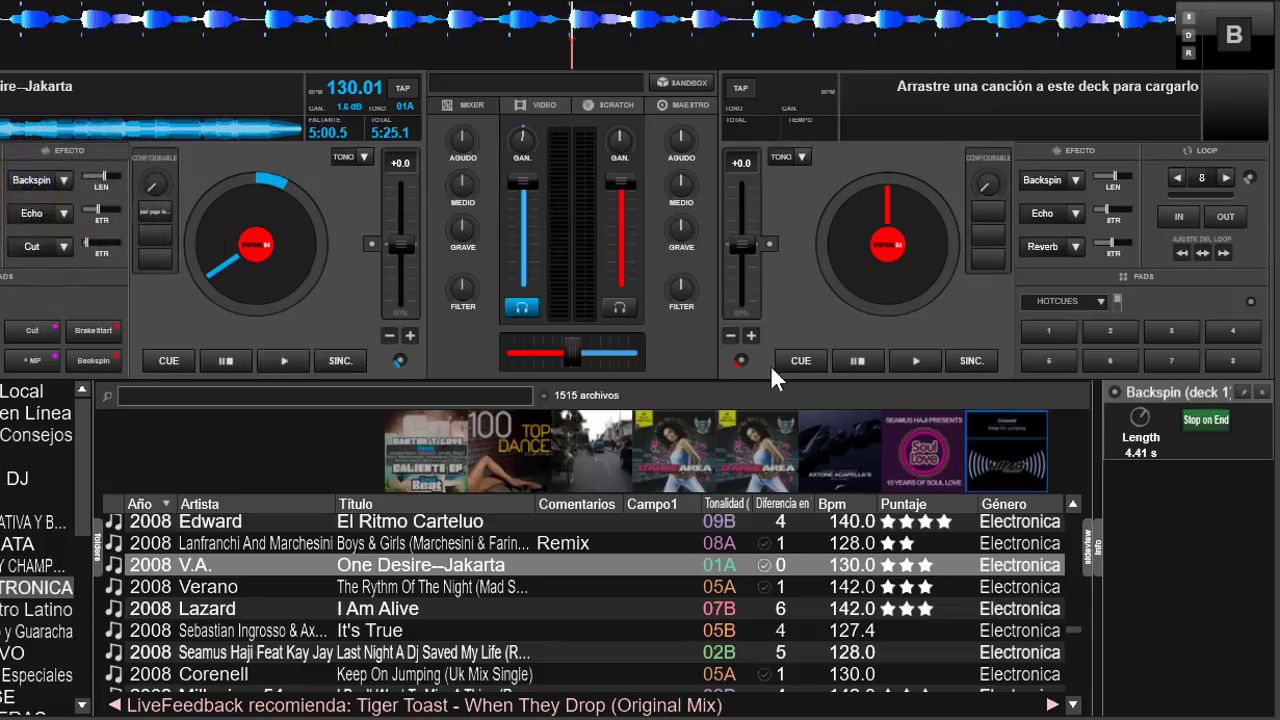
Close the Backspin settings and load BrakeStart into deck A's first effect slot with its settings shown.
left_click(1265, 397)
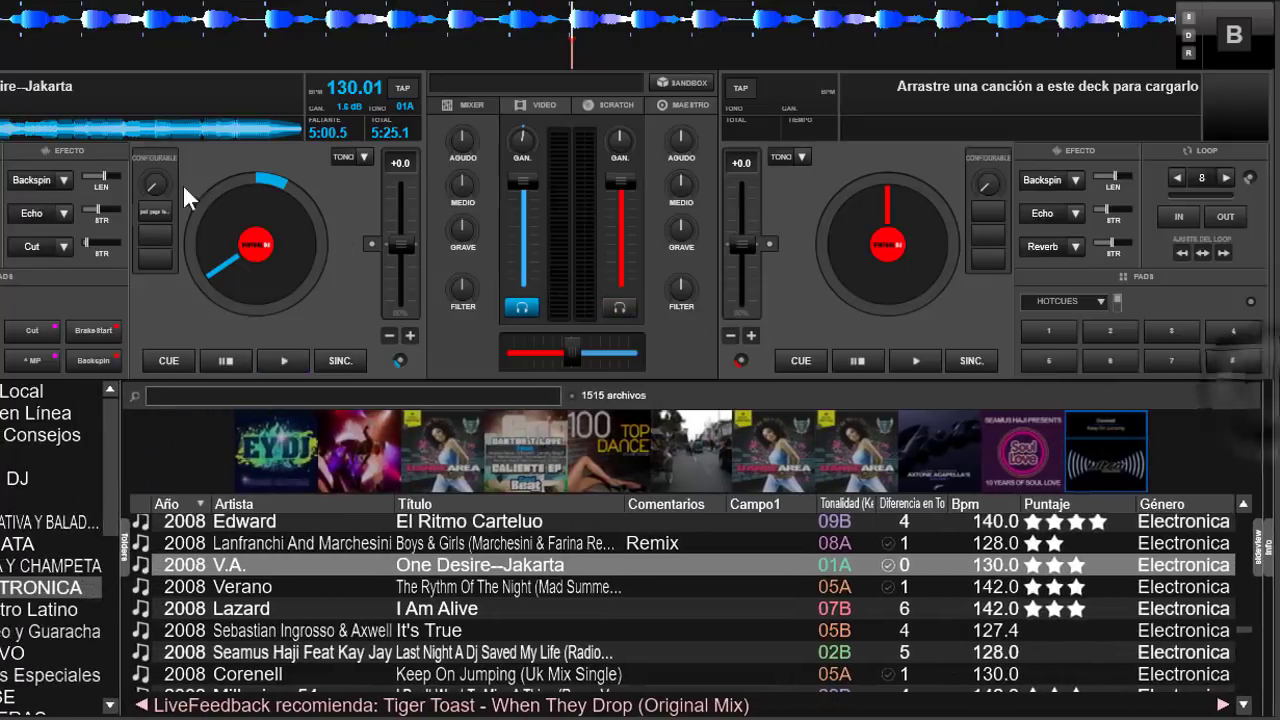
left_click(64, 181)
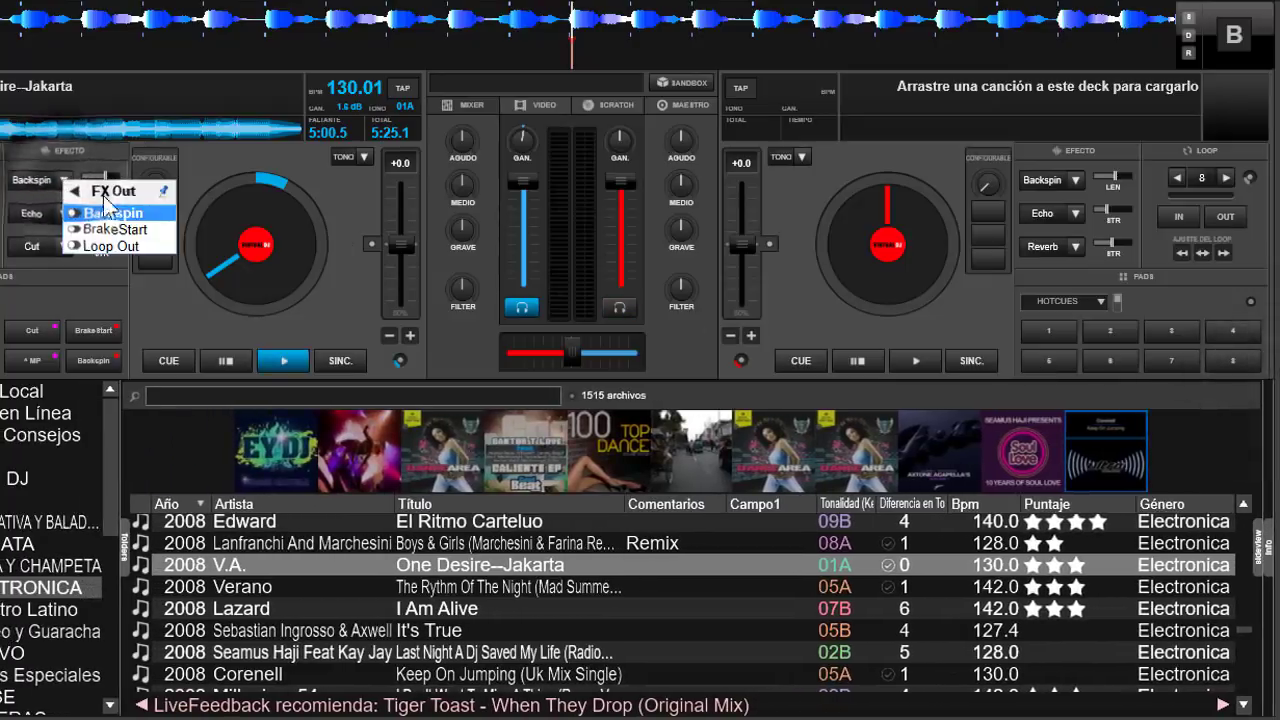
left_click(150, 232)
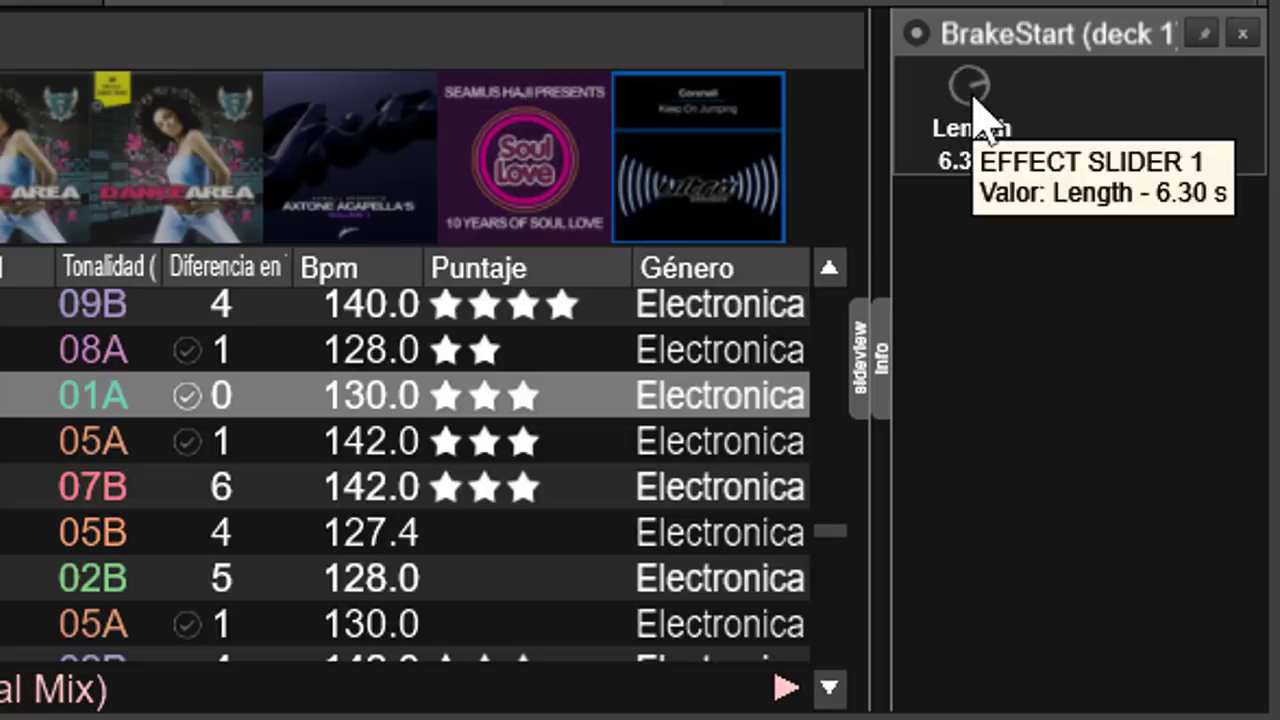
Set BrakeStart's Length to 1.03 s and toggle the effect several times to brake and restart deck A.
left_click_drag(974, 94, 972, 180)
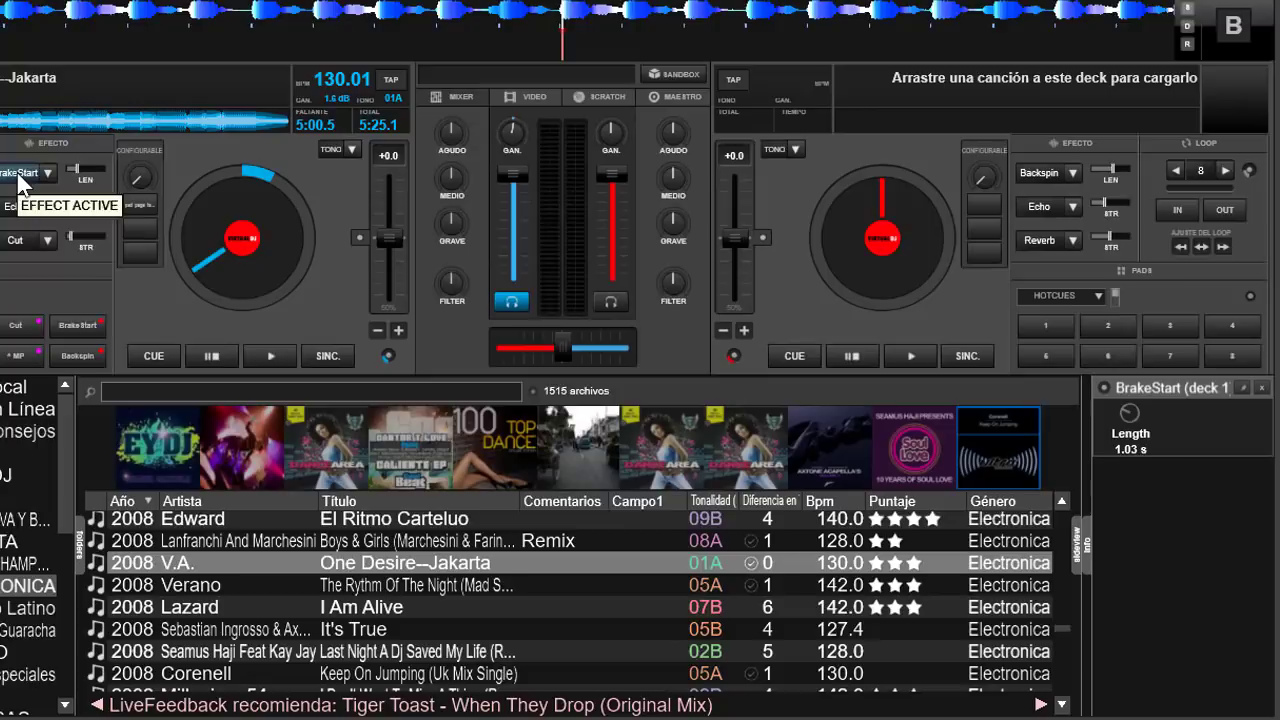
left_click(20, 175)
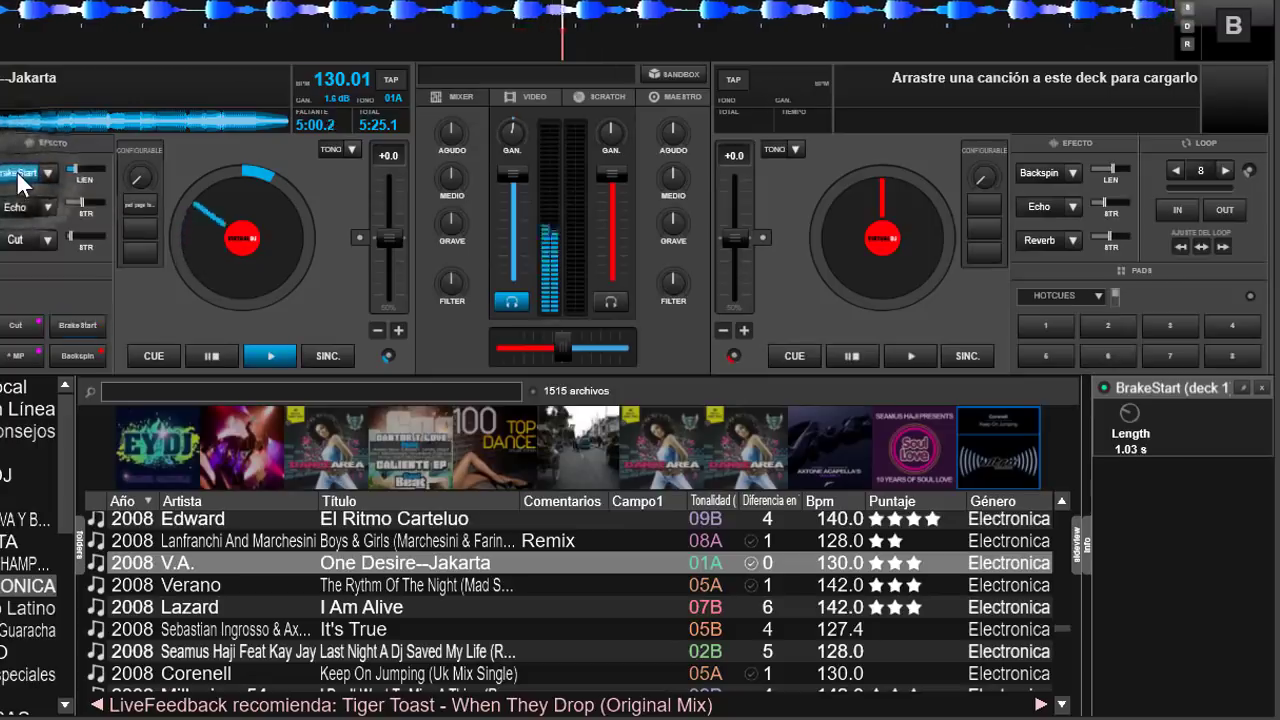
left_click(20, 176)
left_click(20, 176)
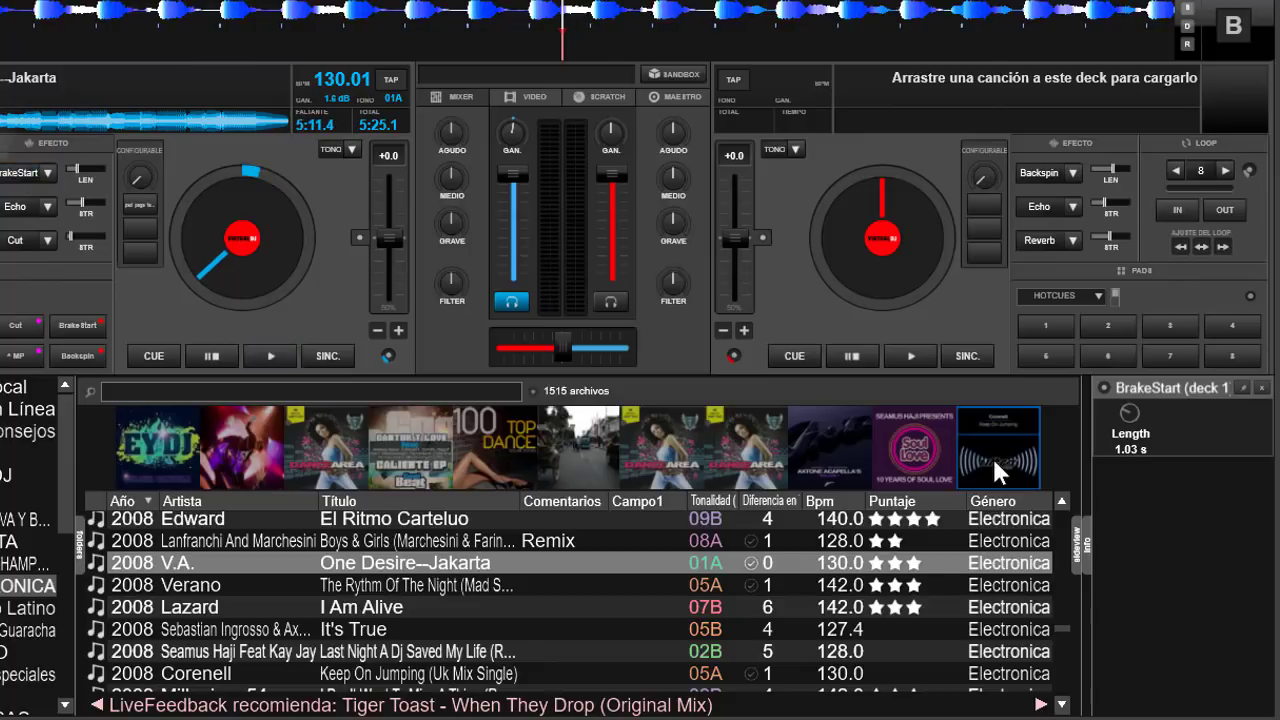
Set BrakeStart's Length to 4.15 s and use the effect to restart and brake deck A's track.
left_click_drag(1132, 410, 1143, 395)
left_click(12, 178)
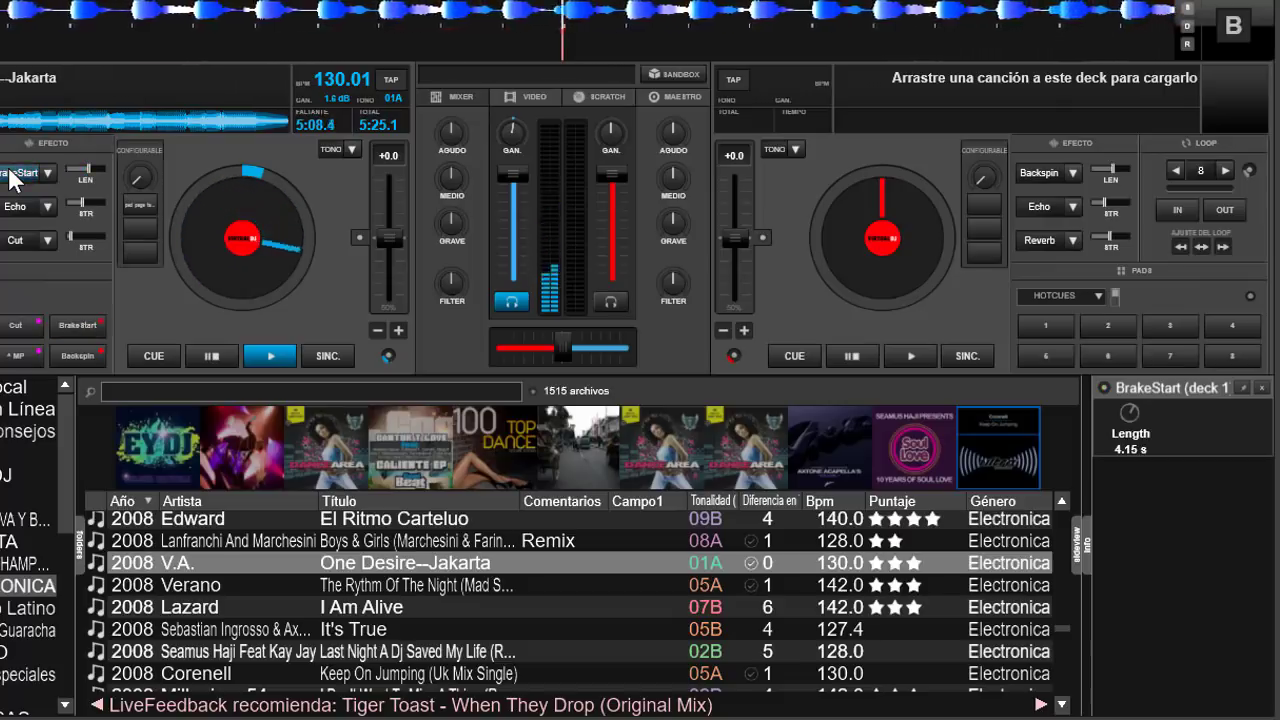
left_click(18, 178)
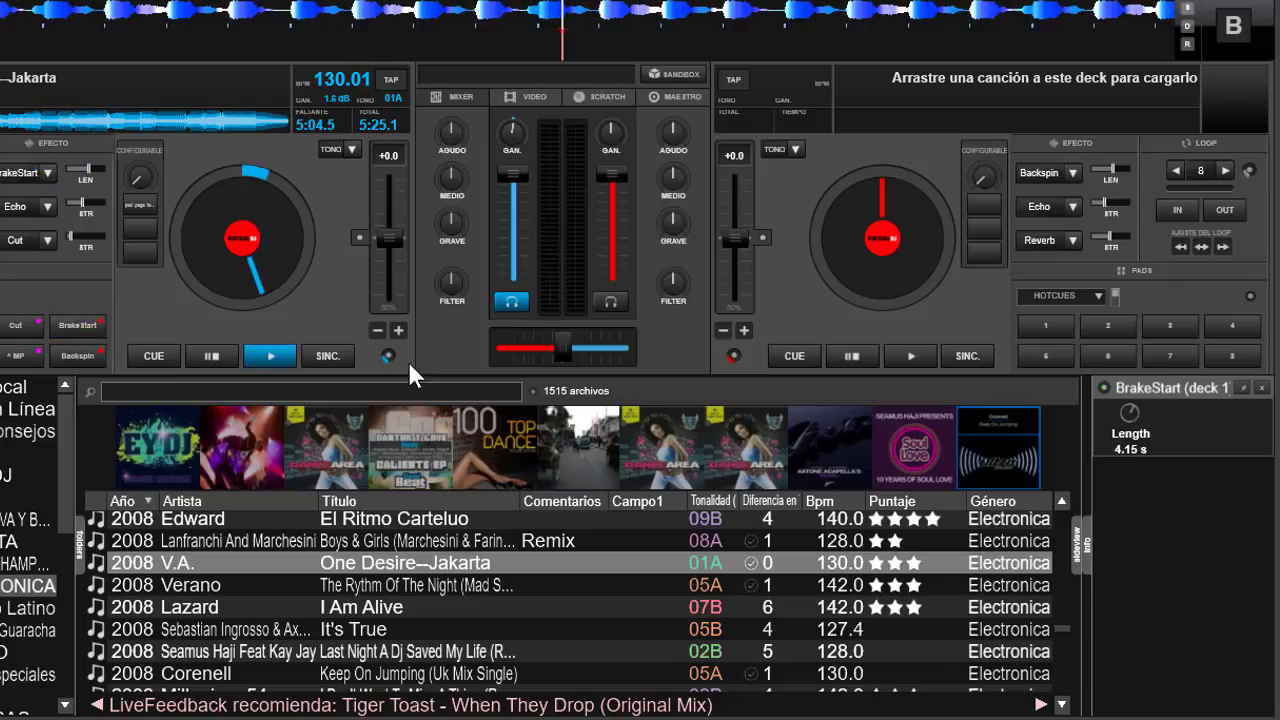
Raise BrakeStart's Length to 7.75 s, play deck A and trigger the brake on the track.
scroll(1131, 403, "up", 5)
left_click(266, 351)
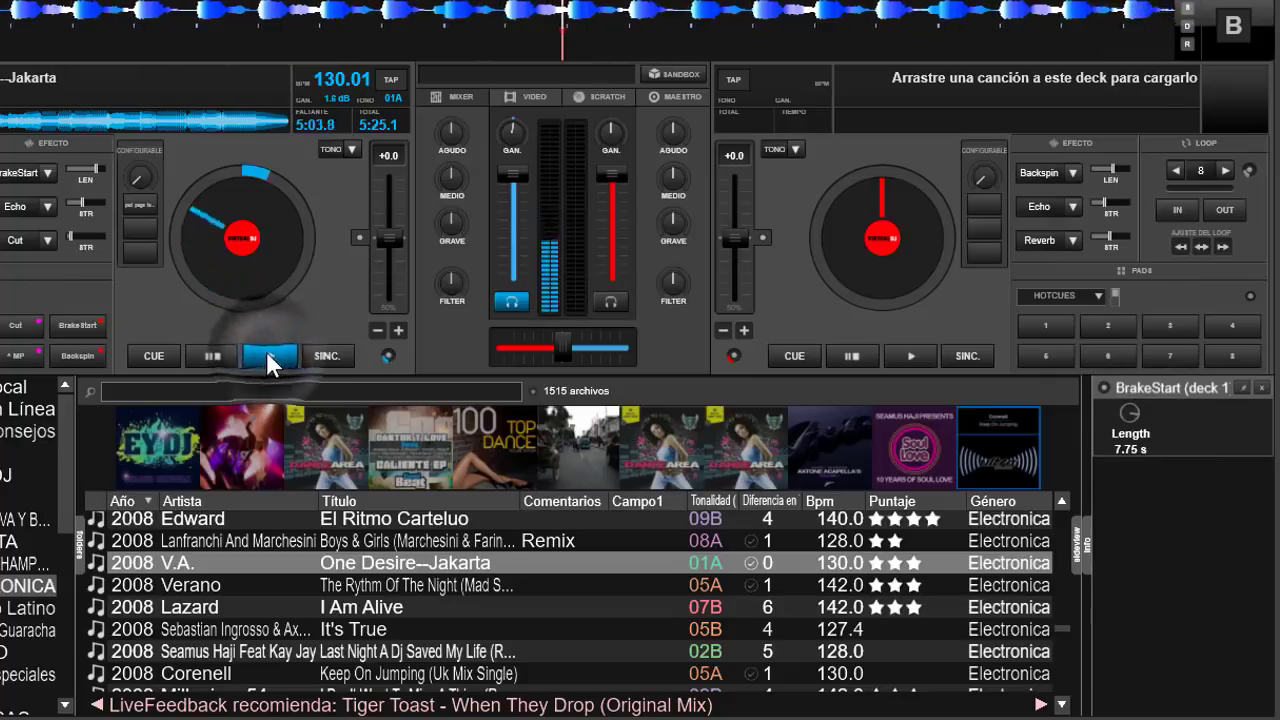
left_click(20, 175)
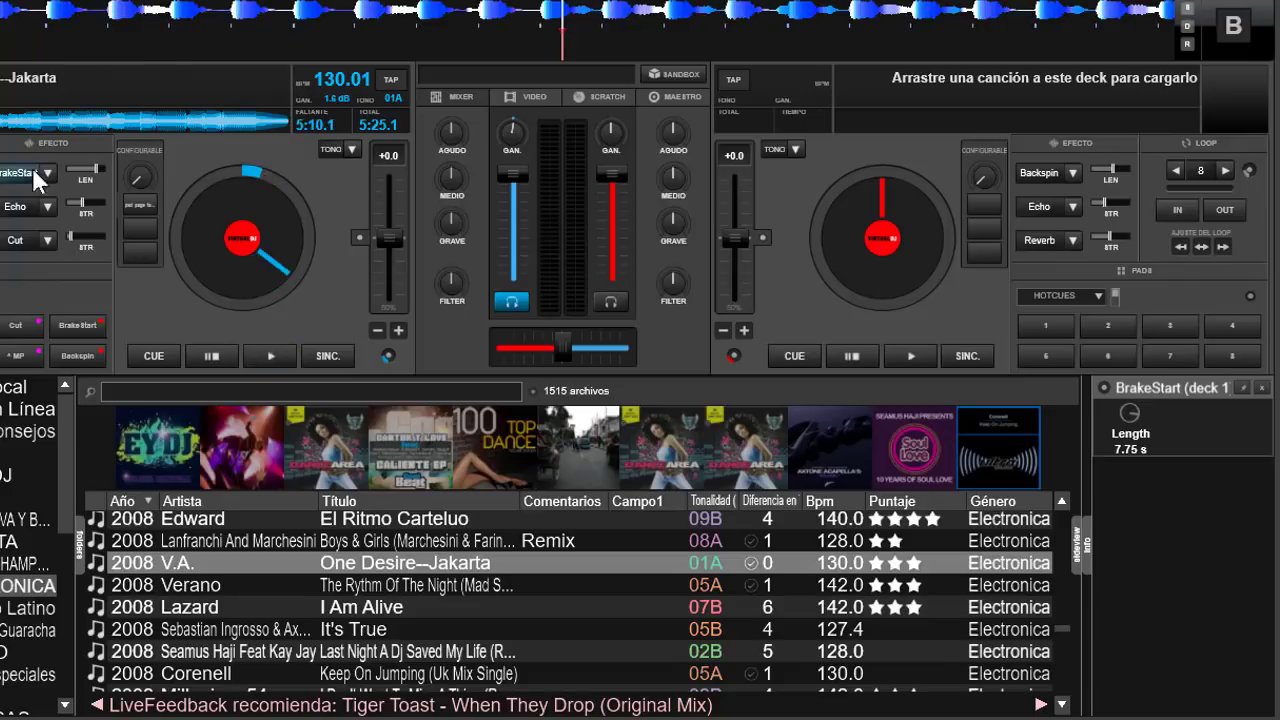
Play deck A's track, activate Echo and brake the track with BrakeStart while the echo is on.
left_click(274, 354)
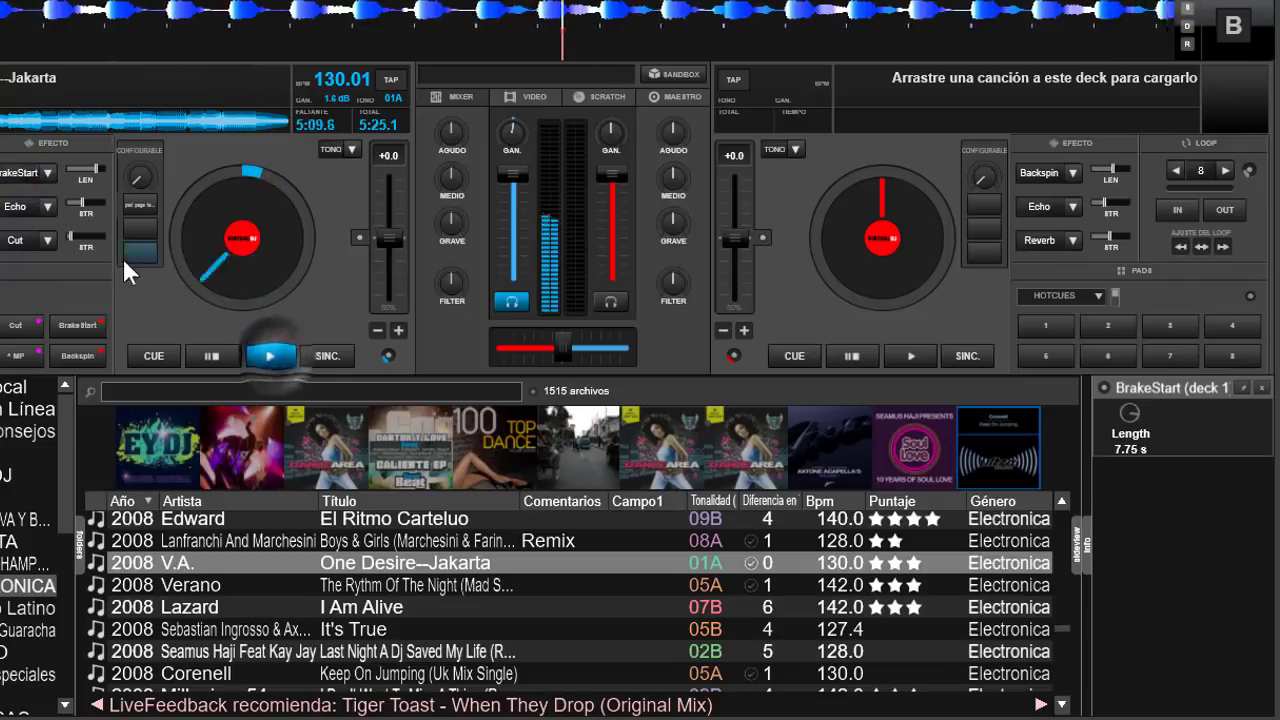
left_click(15, 206)
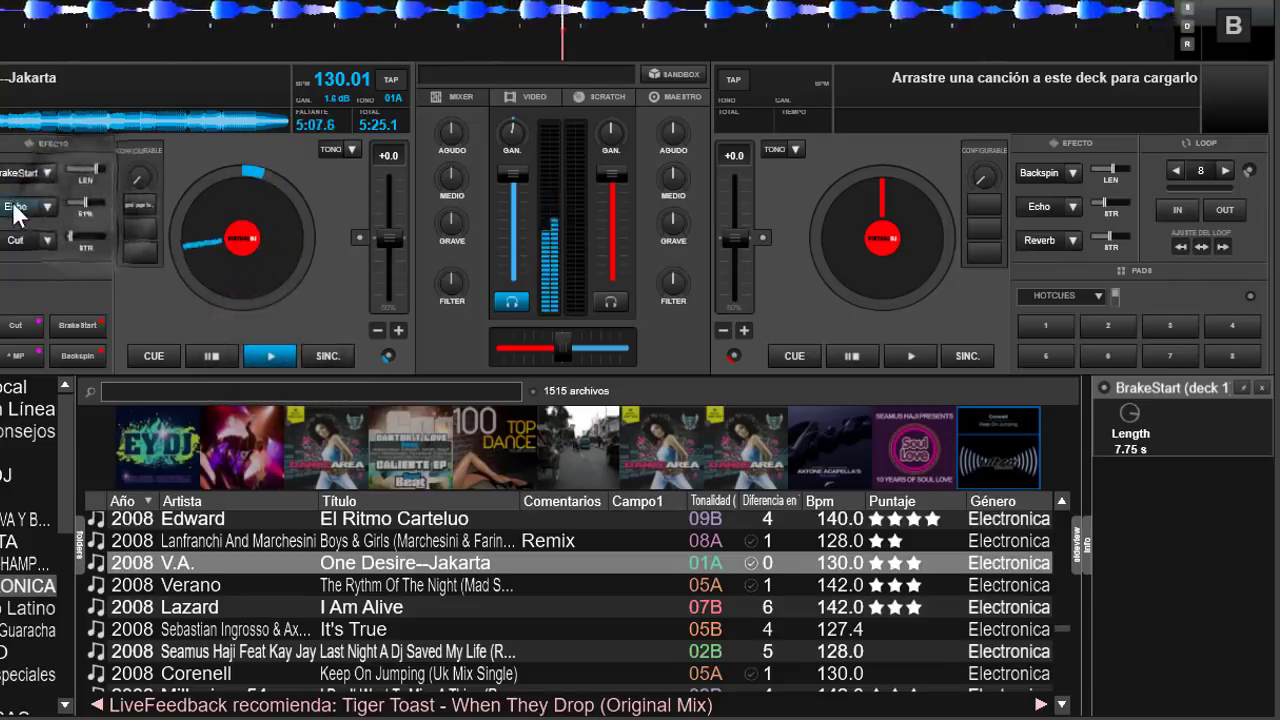
left_click(18, 174)
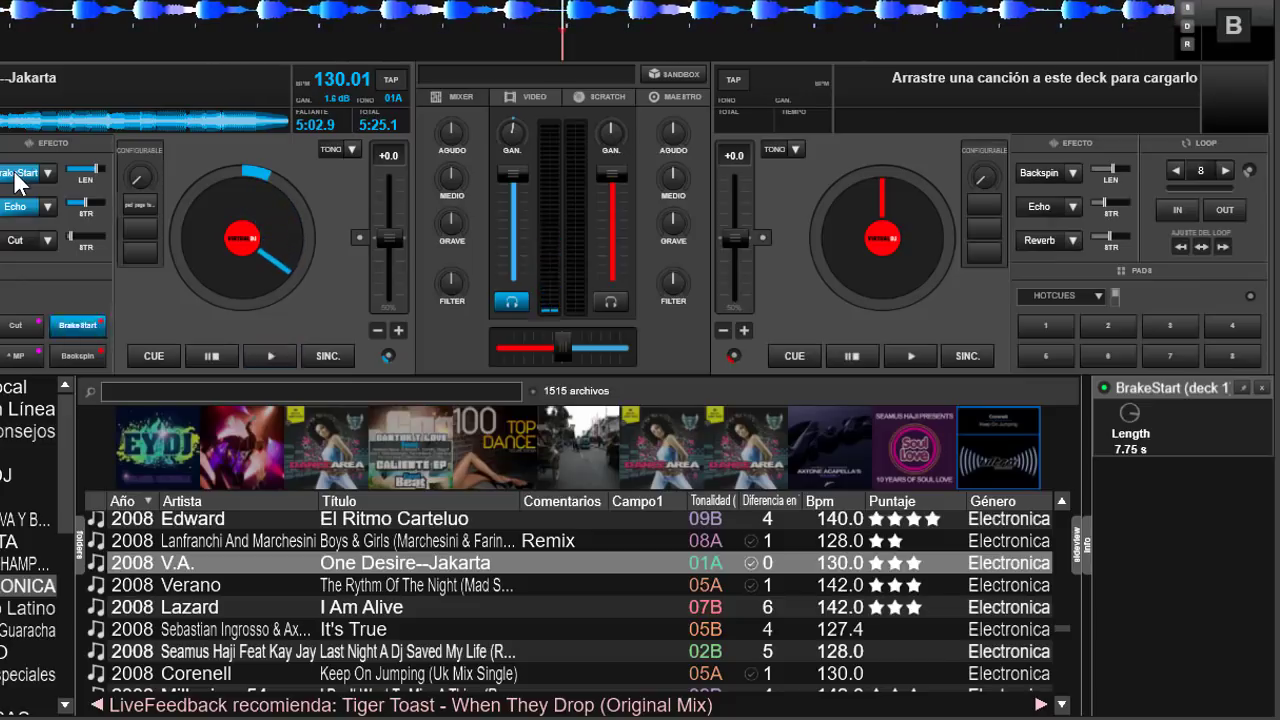
Switch off BrakeStart and Echo on deck A and select Loop Out as the FX Out effect in the first slot.
left_click(15, 176)
left_click(15, 206)
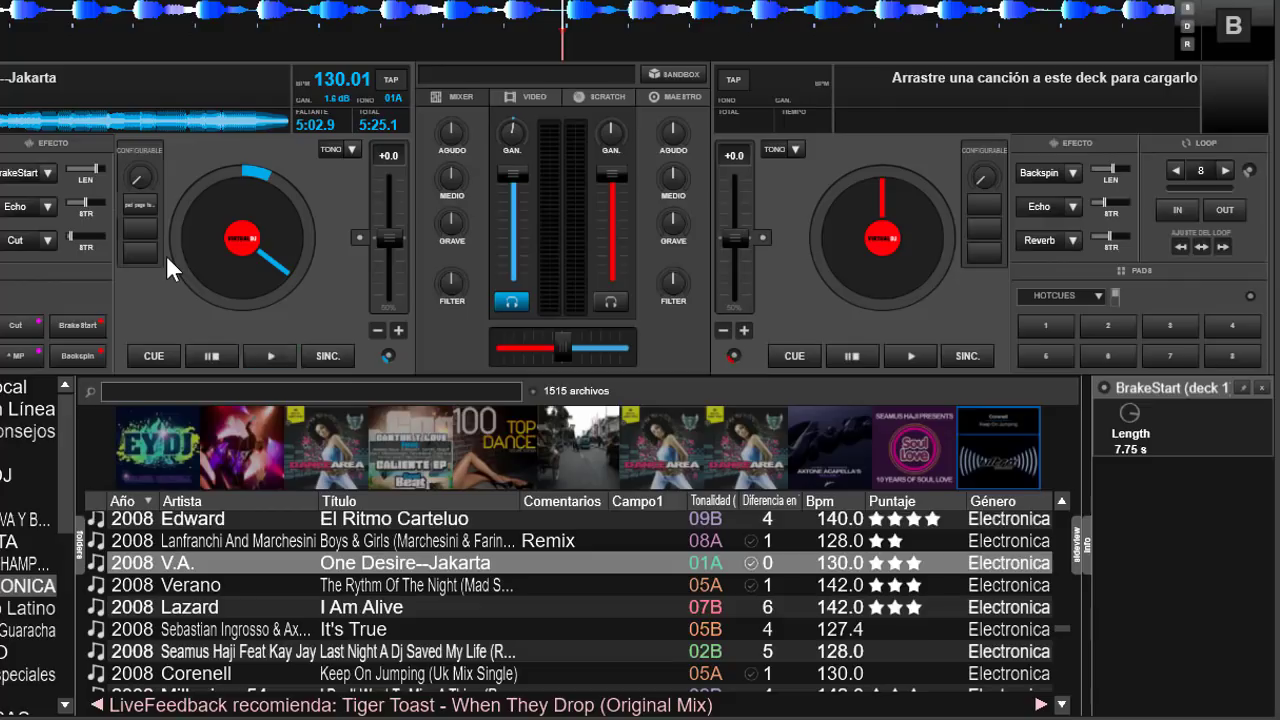
left_click(47, 175)
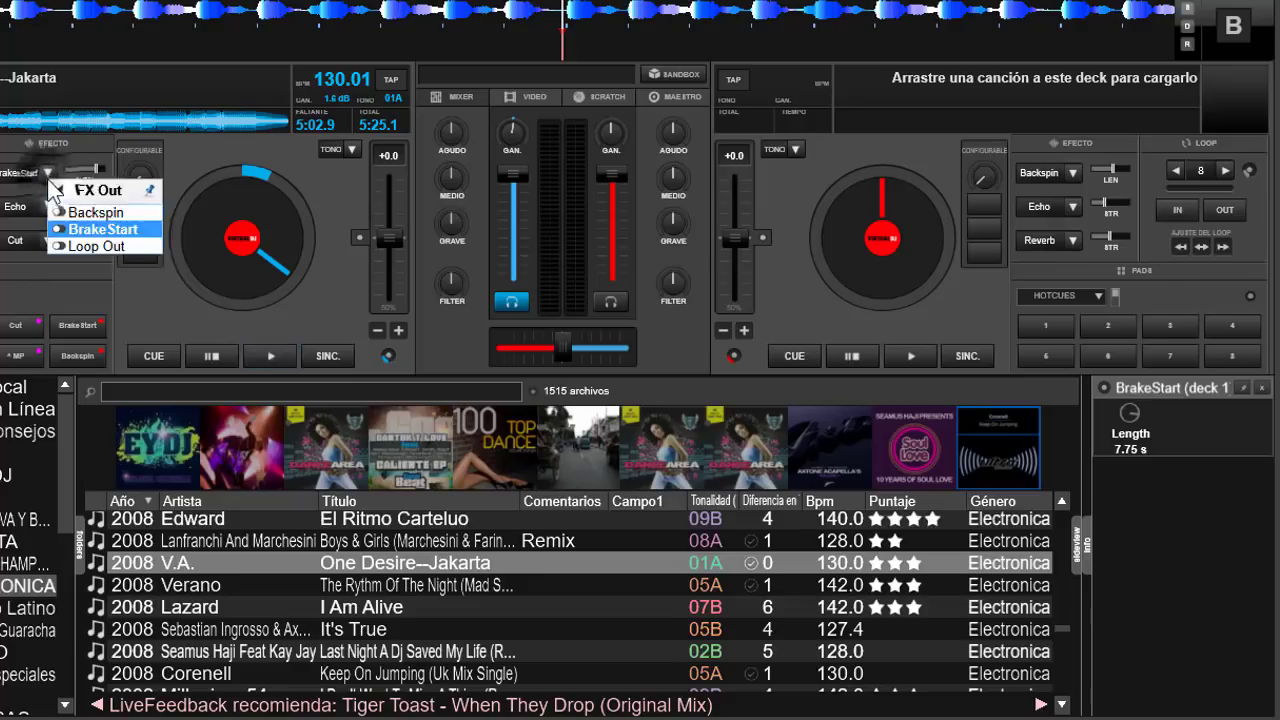
left_click(114, 244)
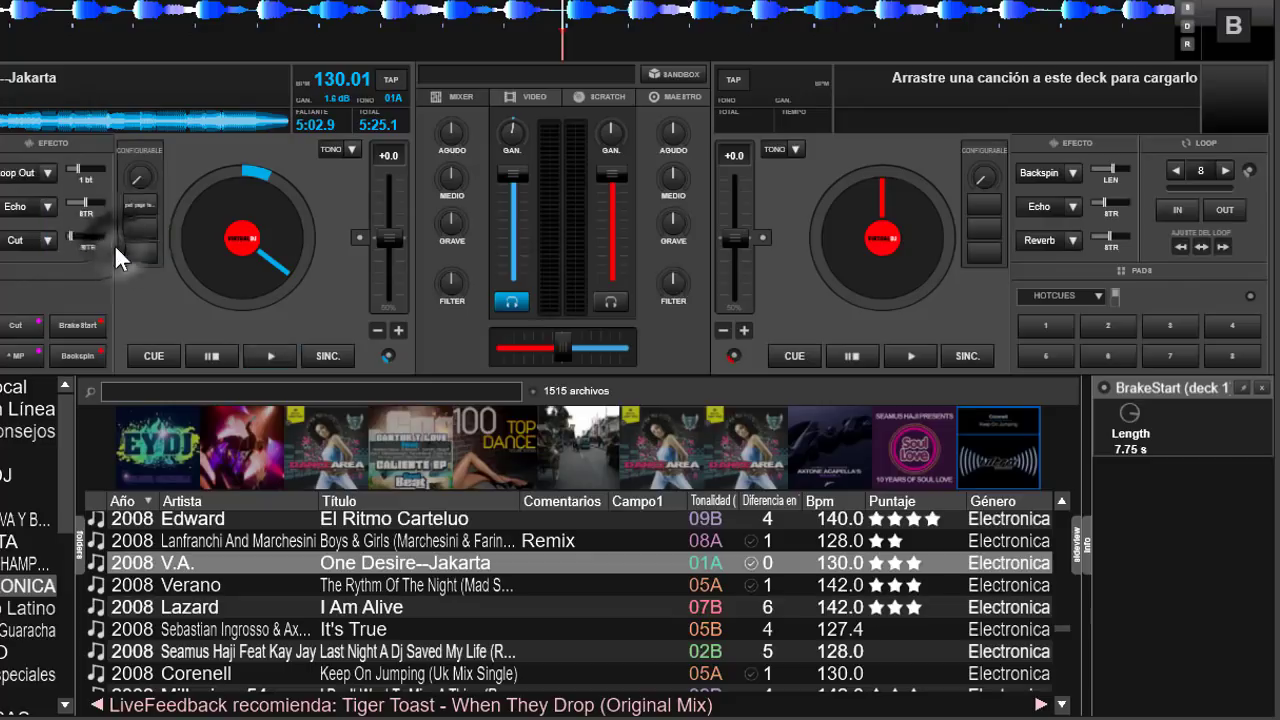
Close BrakeStart's settings window and open the settings of Loop Out for deck A.
left_click_drag(75, 201, 97, 202)
mouse_move(98, 204)
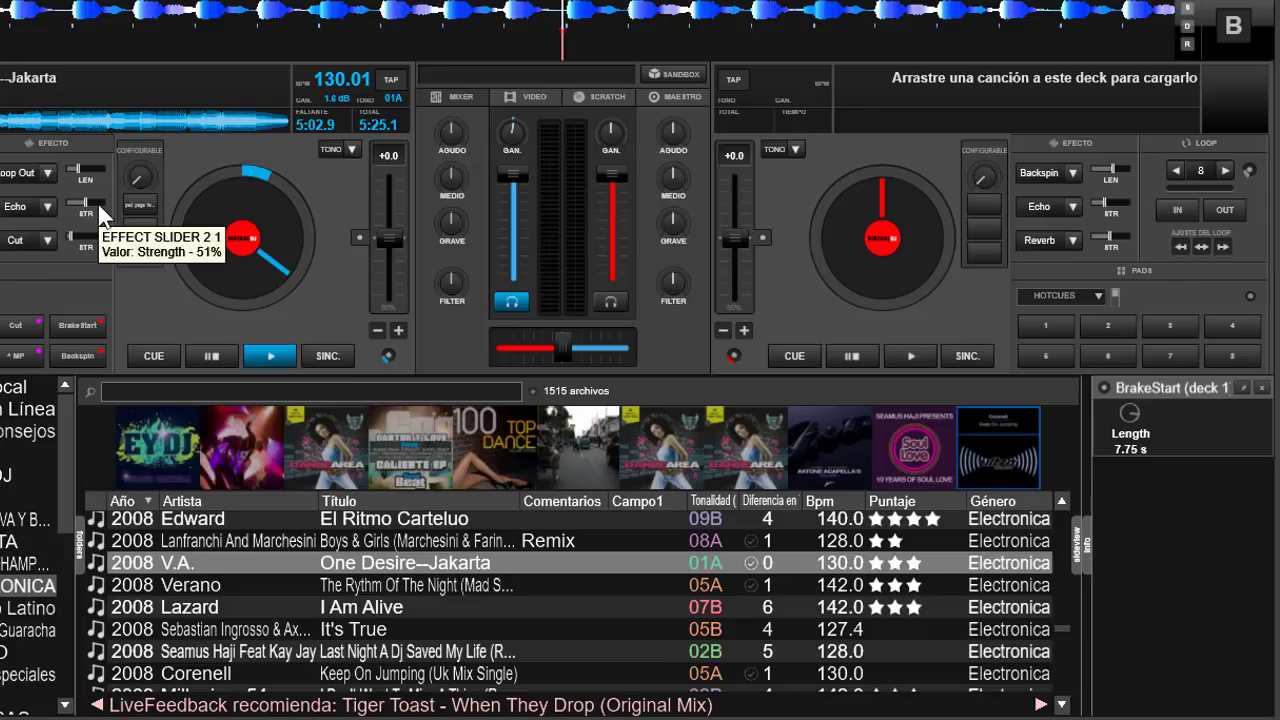
left_click(1261, 388)
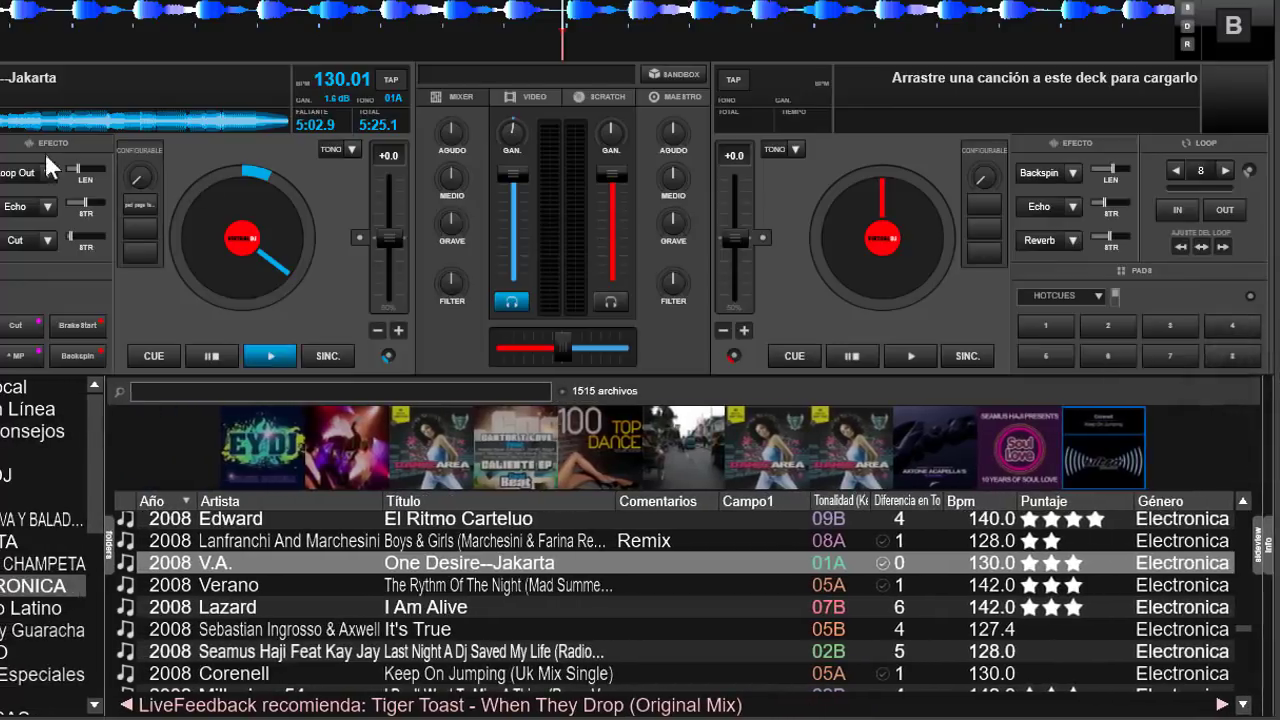
left_click(48, 172)
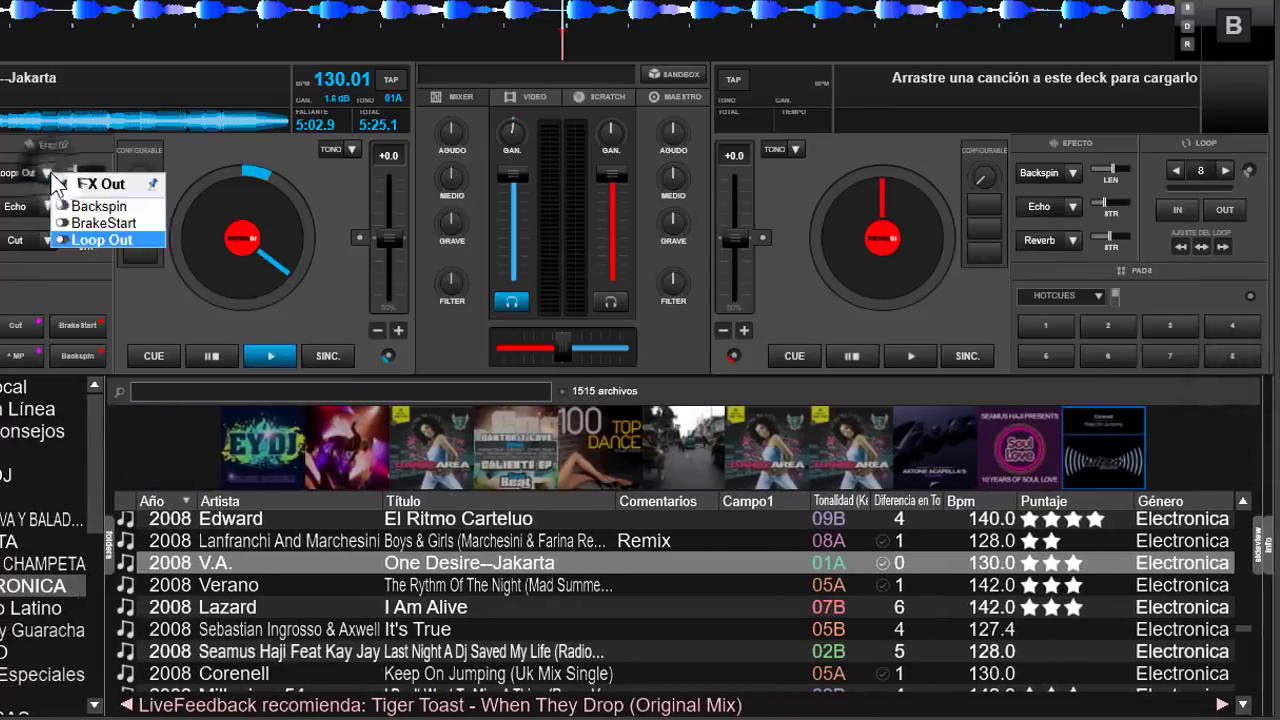
left_click(156, 240)
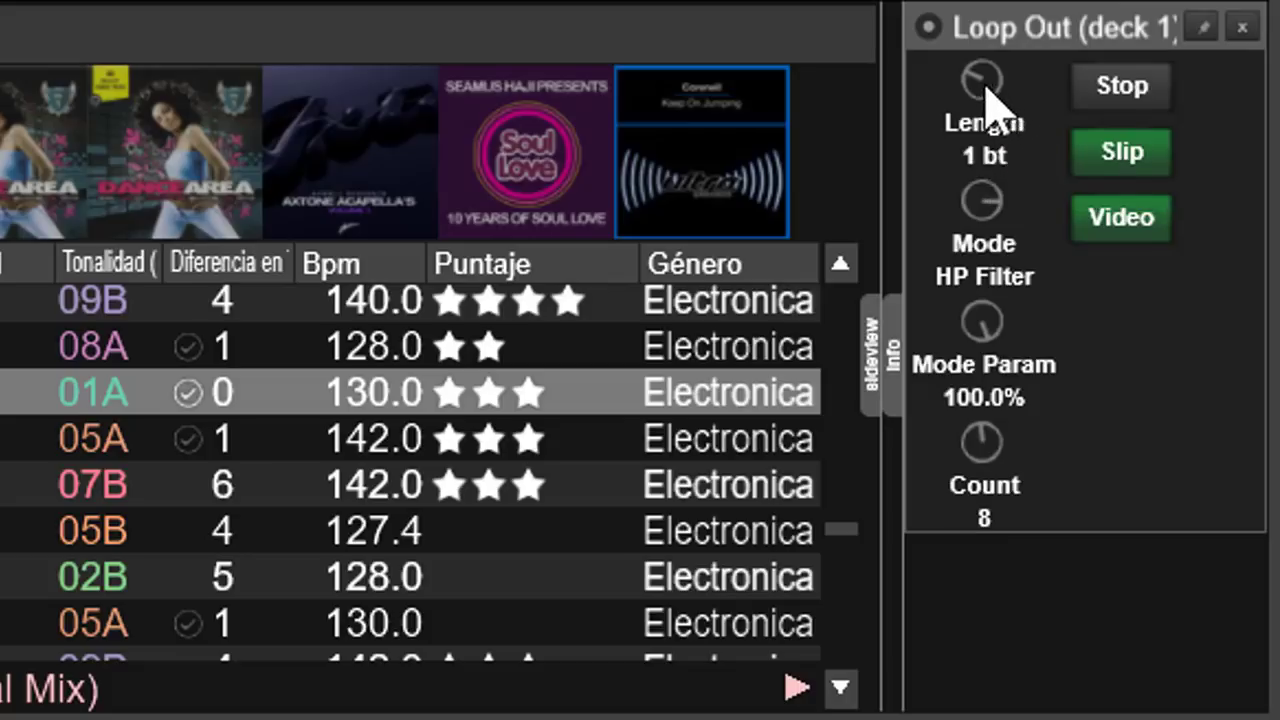
Try Loop Out's Length at 1/4 bt and modes such as LP Filter and Fade, returning to 1 bt and HP Filter.
left_click_drag(986, 84, 990, 92)
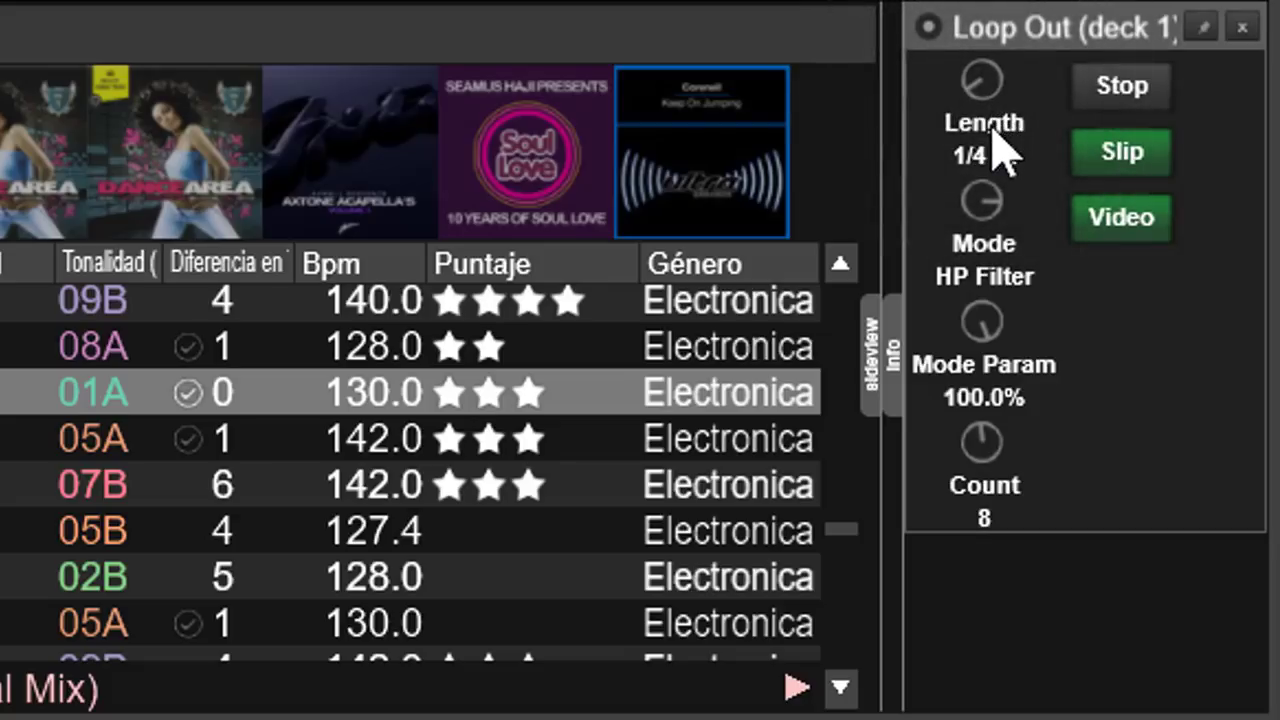
left_click_drag(1000, 155, 1000, 100)
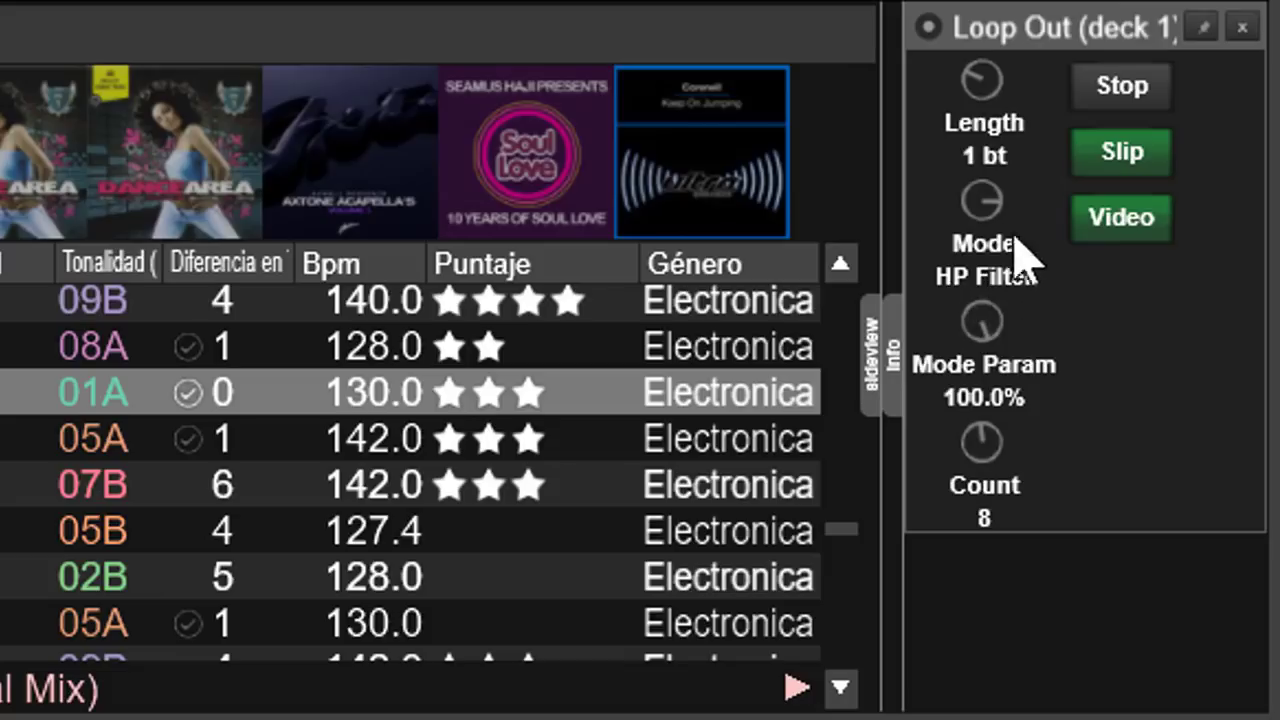
left_click_drag(986, 212, 986, 234)
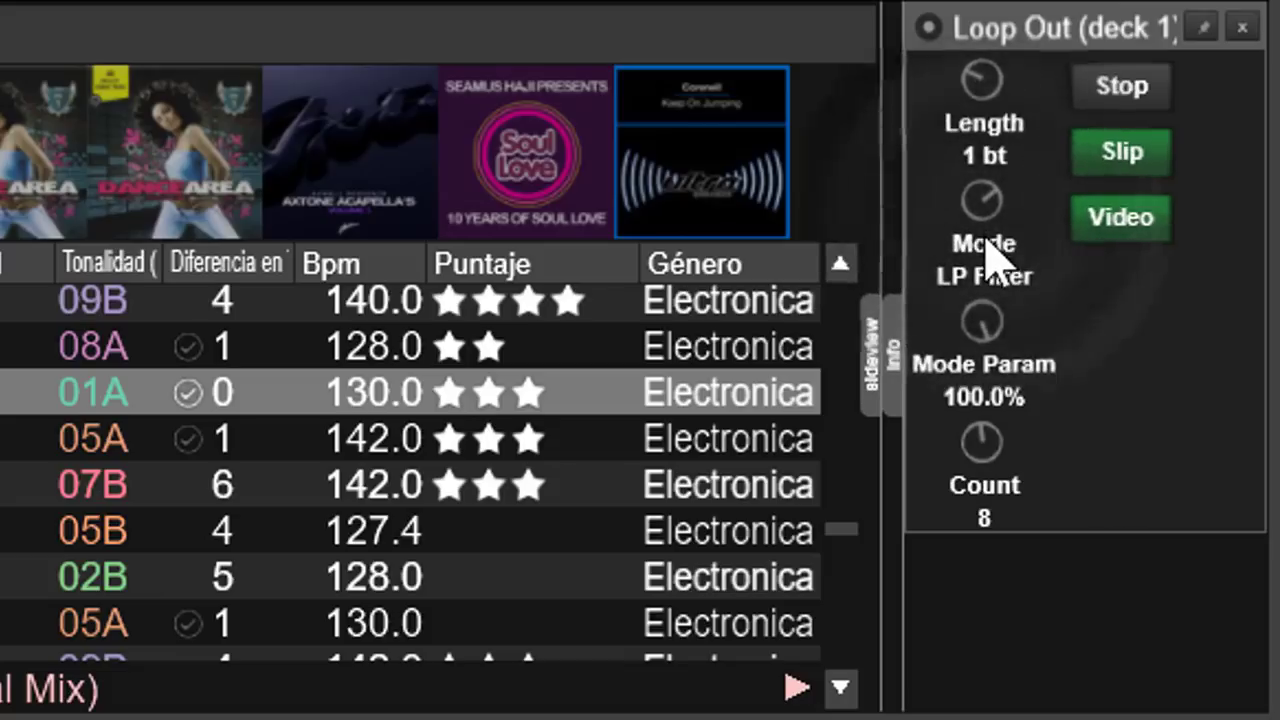
left_click_drag(994, 220, 1000, 257)
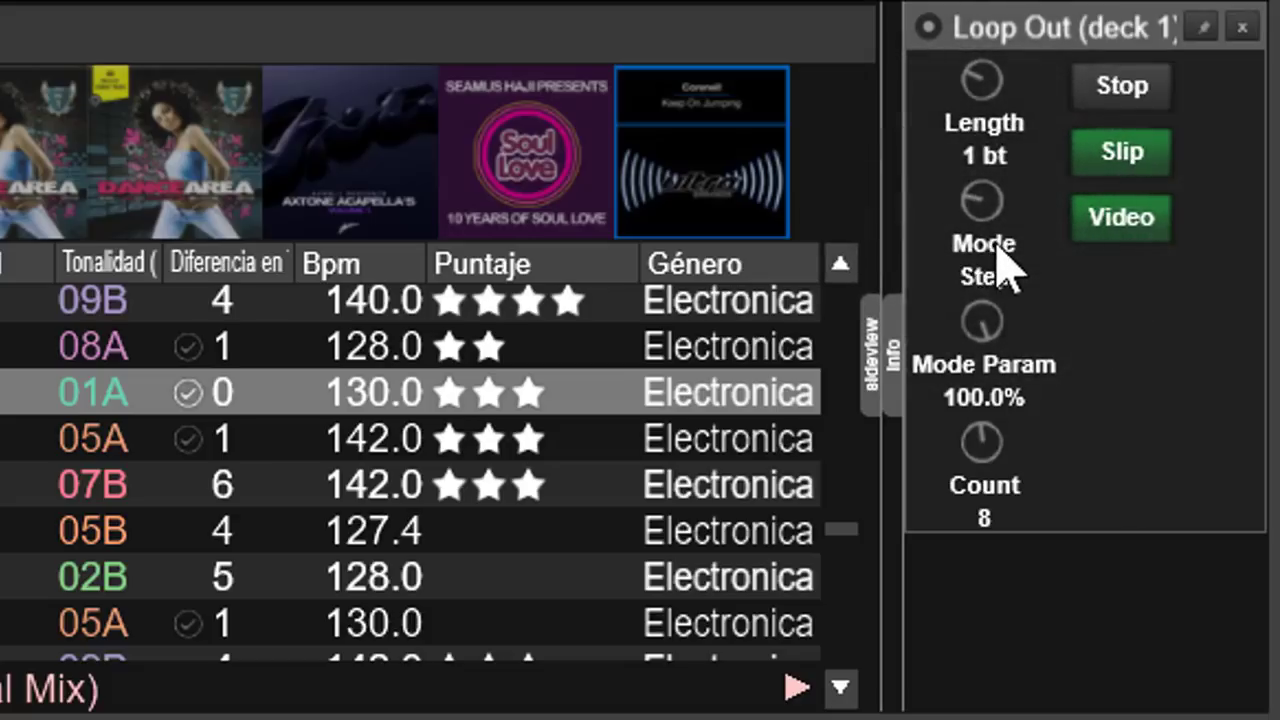
left_click_drag(990, 235, 1000, 251)
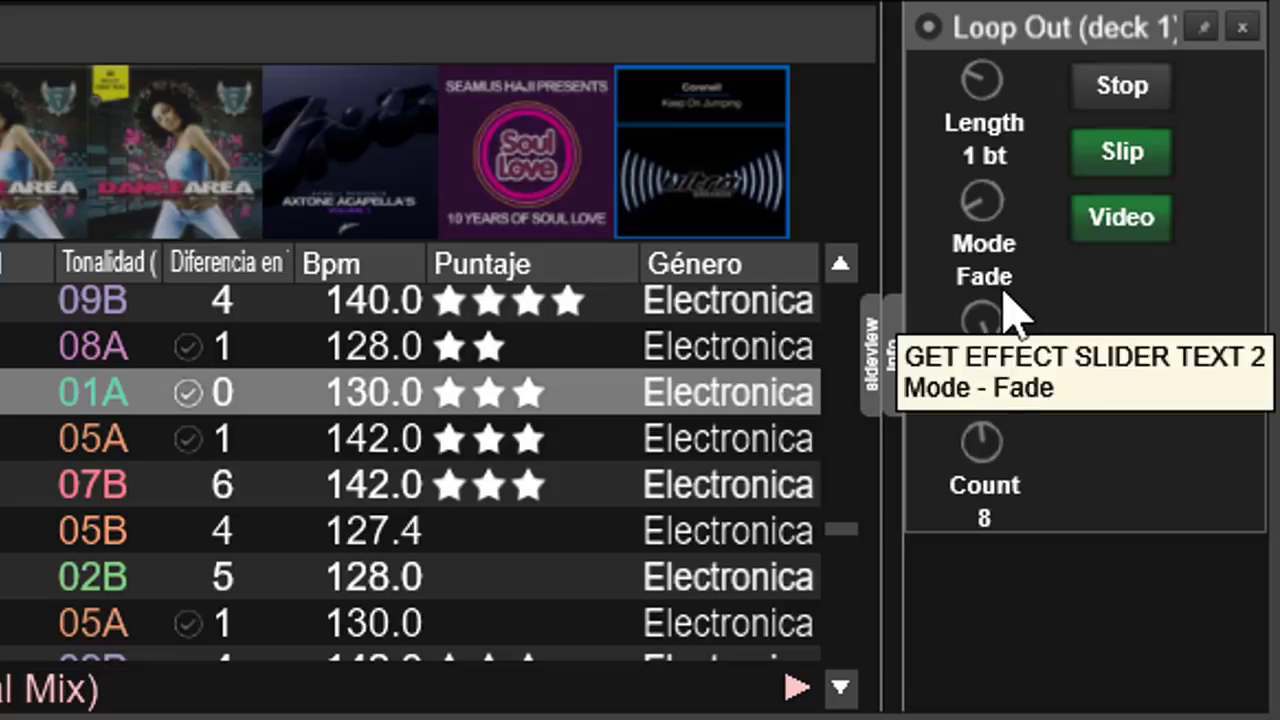
left_click_drag(985, 215, 1022, 128)
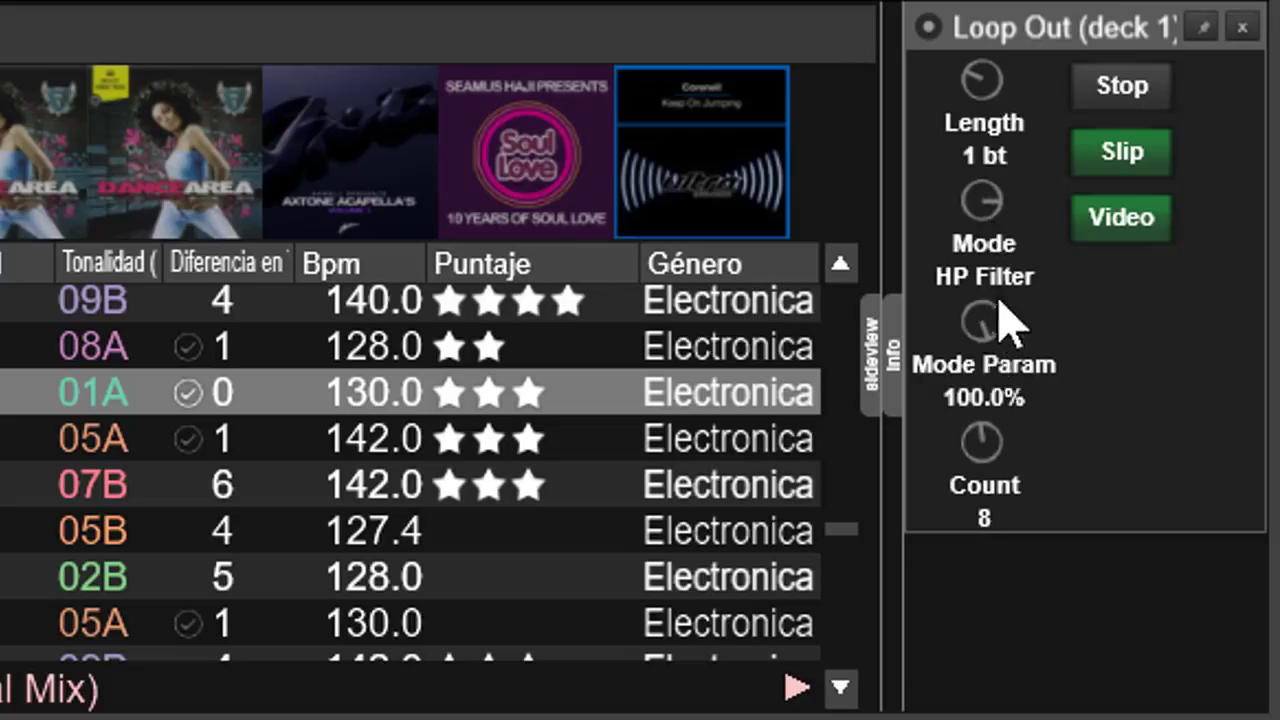
Set Loop Out's Length to 1/4 bt and Count to 16, trigger the effect on deck A's playing track and switch it off.
left_click_drag(994, 340, 1029, 306)
left_click_drag(1006, 91, 1020, 206)
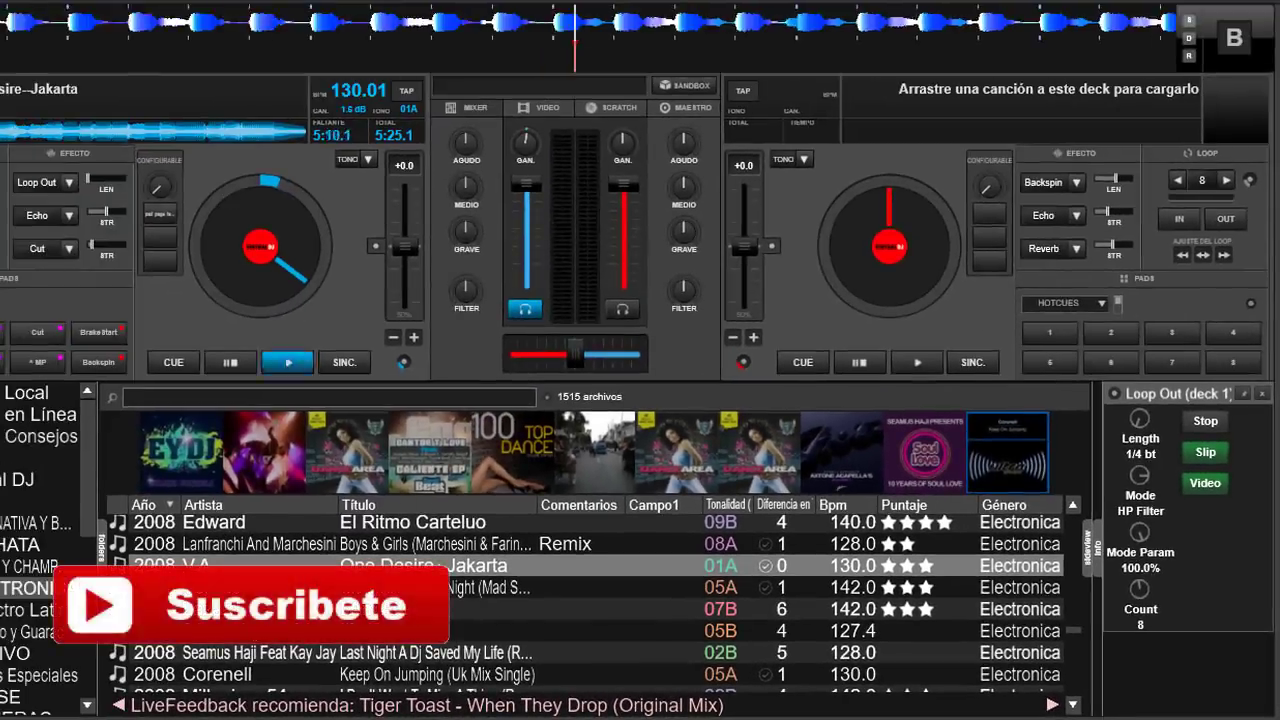
left_click(288, 364)
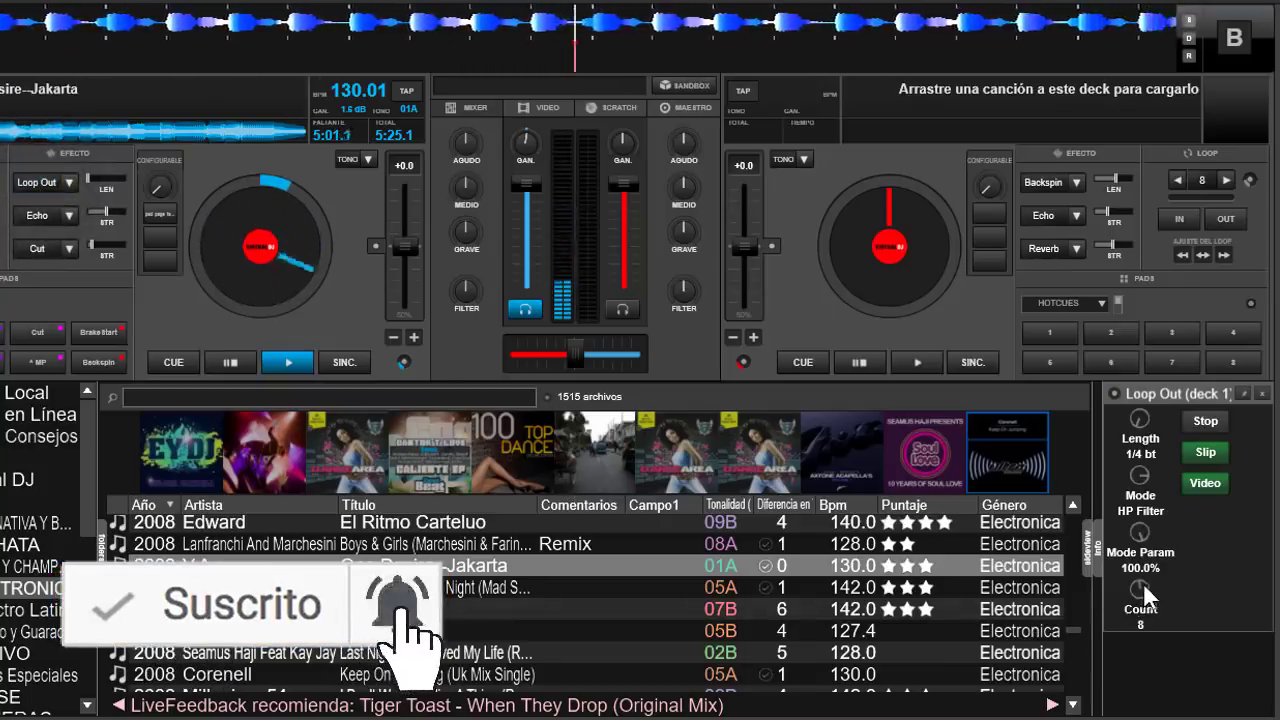
scroll(1145, 590, "up", 1)
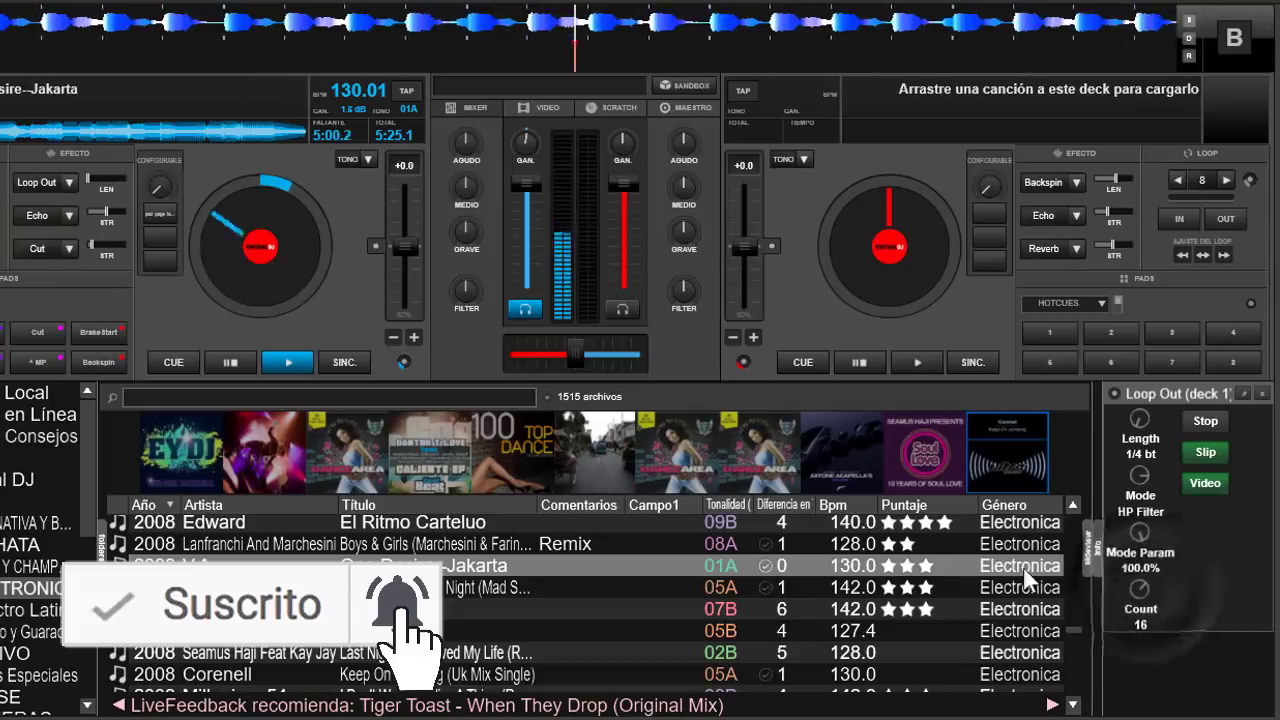
left_click(38, 182)
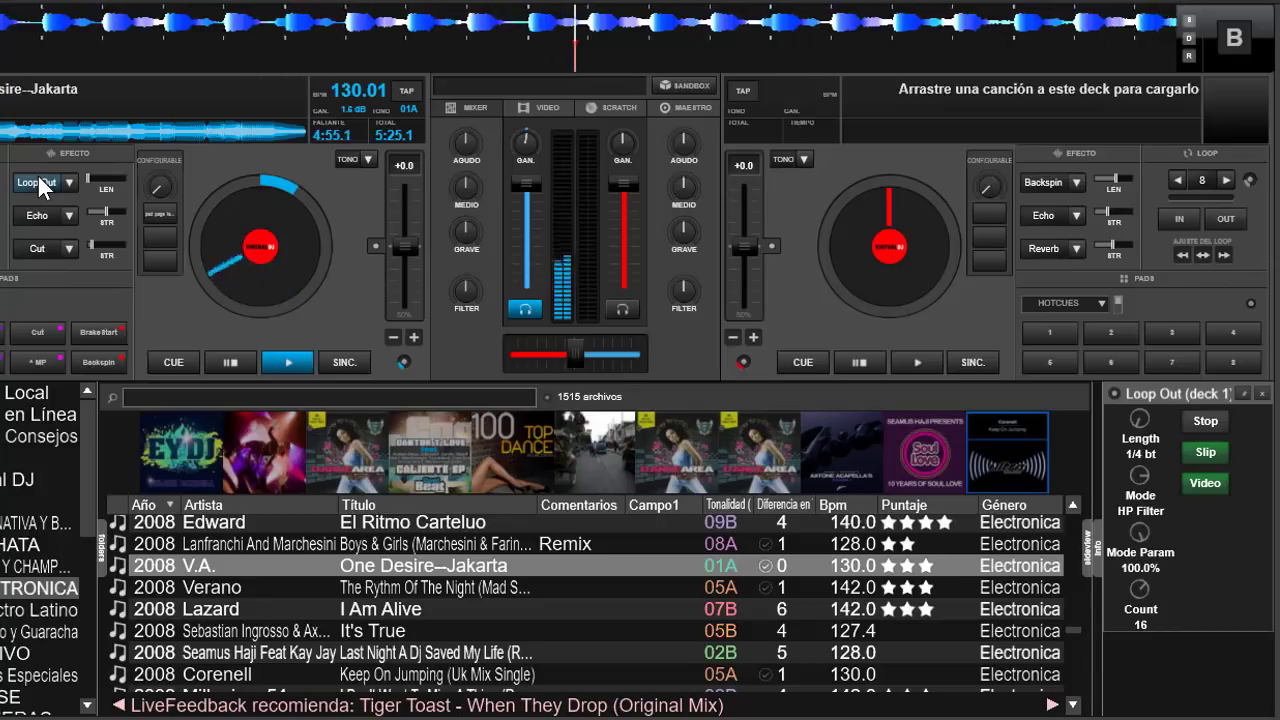
left_click(39, 182)
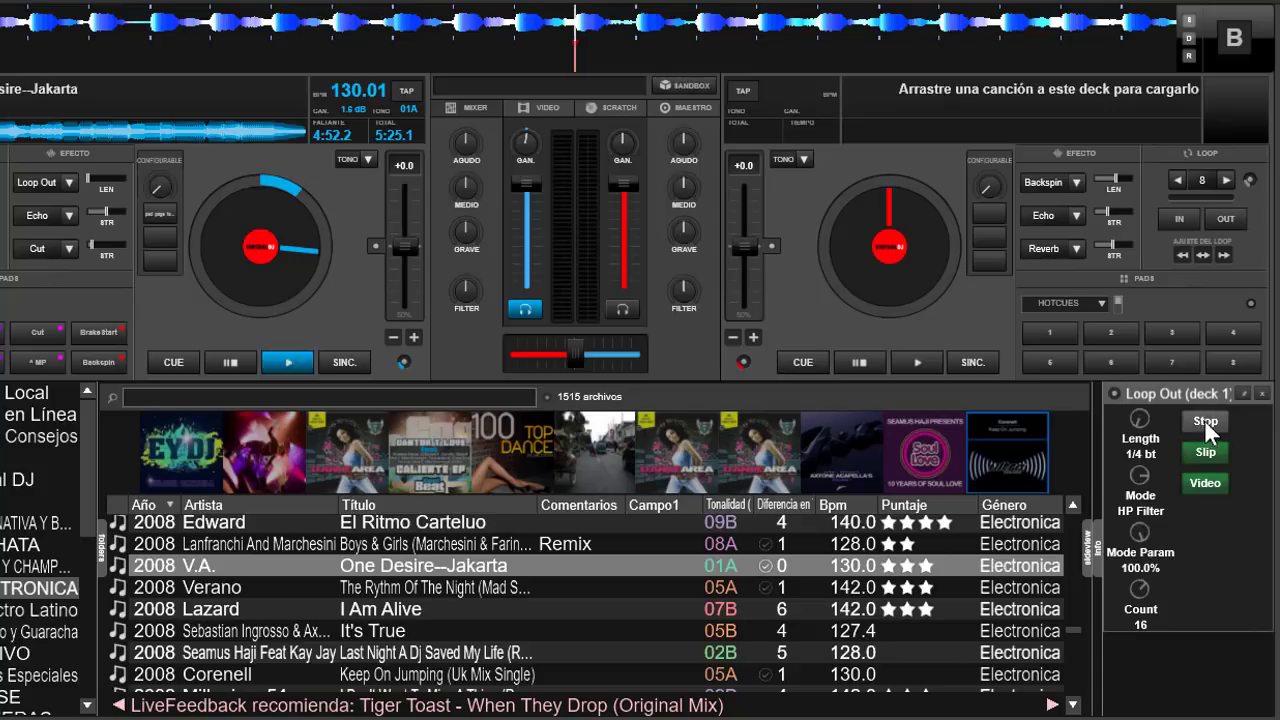
Set Loop Out to Length 1 bt and Count 8 with Stop enabled, play deck A and trigger the effect.
left_click_drag(1143, 417, 1146, 397)
left_click_drag(1139, 587, 1154, 614)
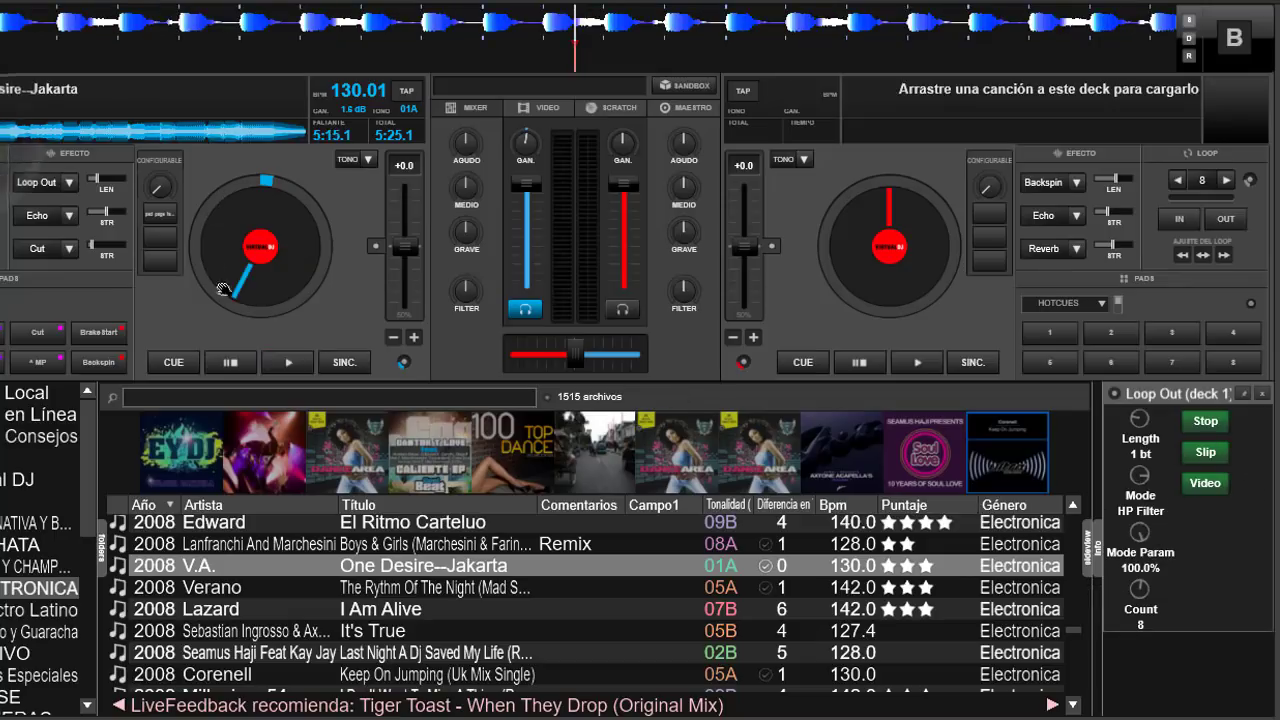
left_click(288, 363)
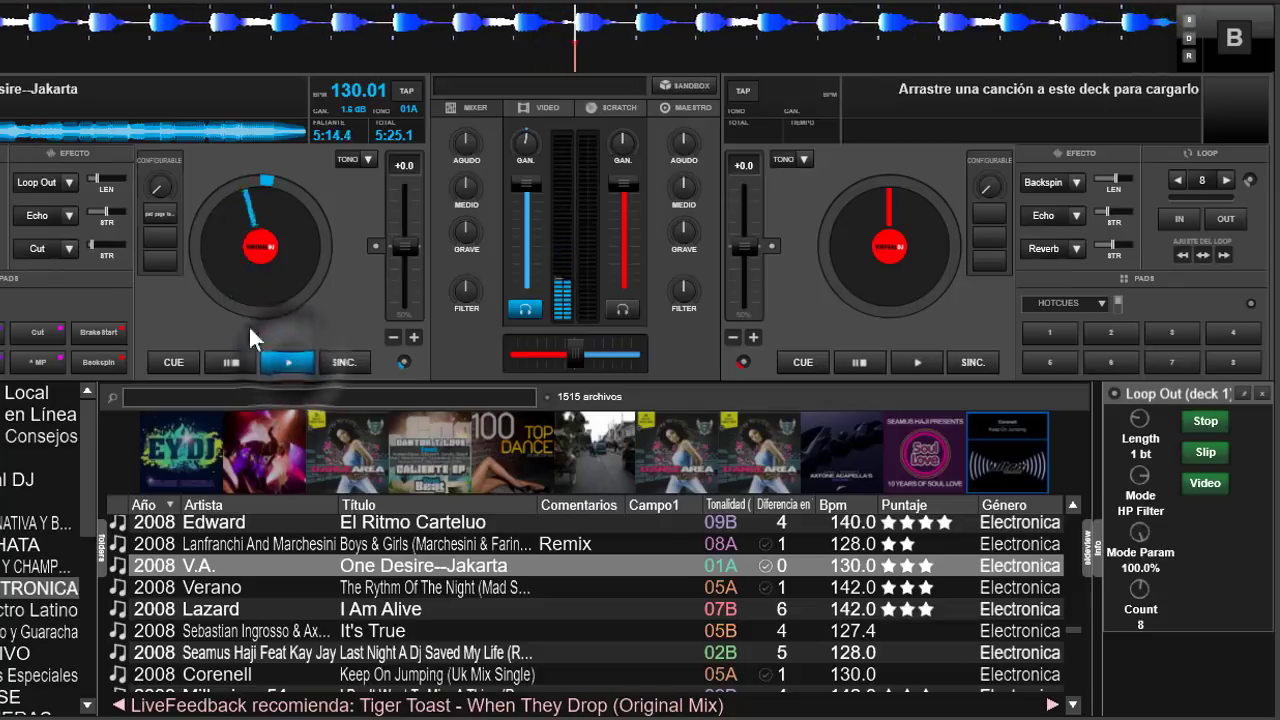
left_click(40, 182)
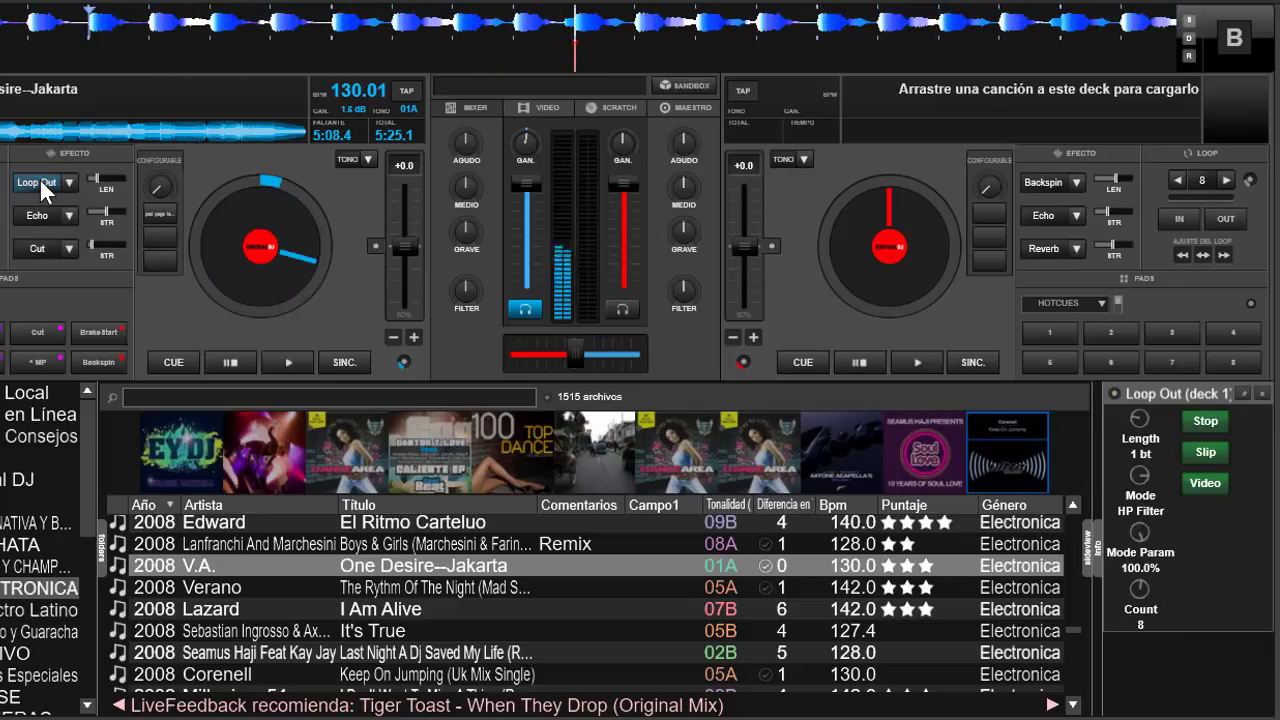
left_click(39, 180)
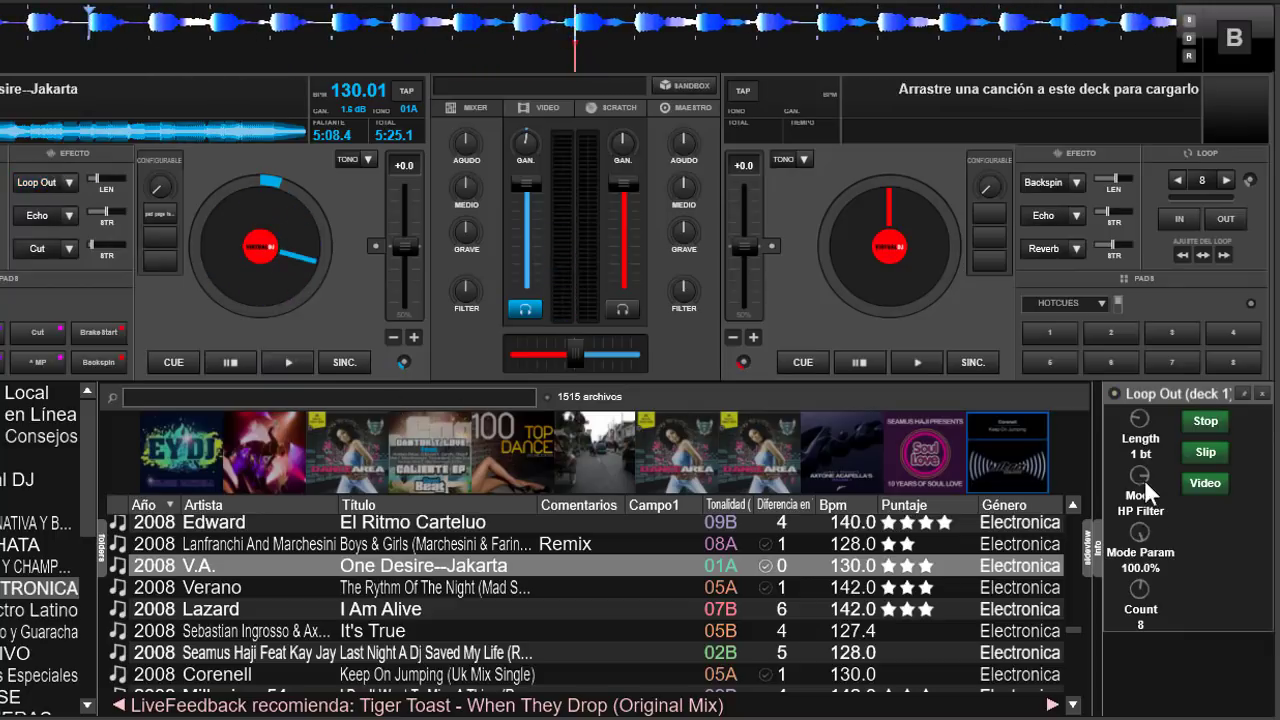
Raise Loop Out's Length to 2 bt, play deck A and trigger the effect on the track.
left_click_drag(1138, 423, 1142, 410)
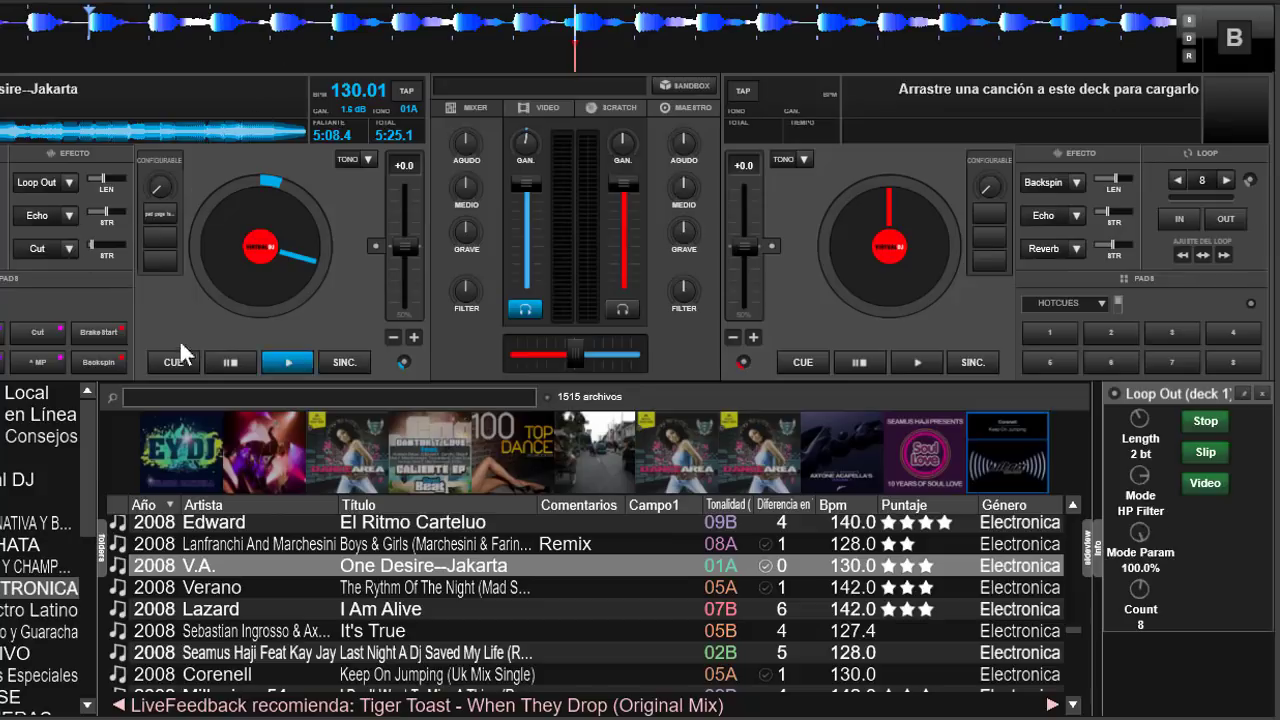
left_click(280, 360)
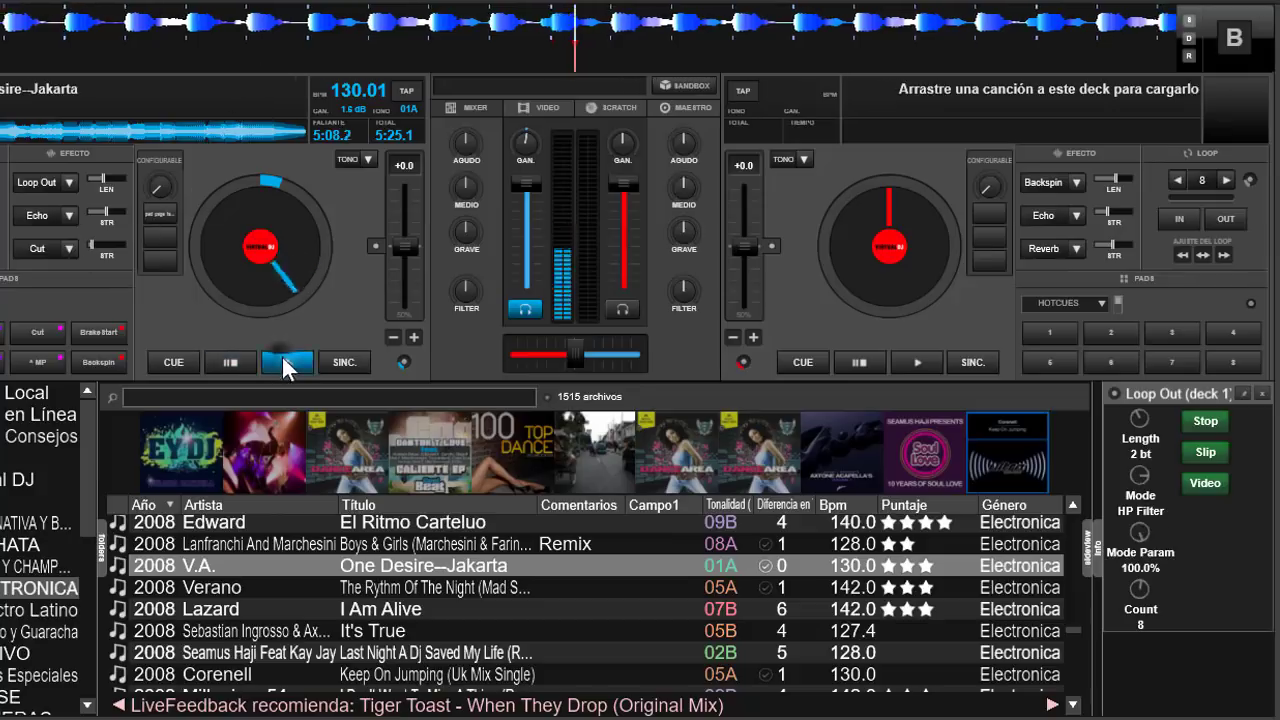
left_click(41, 182)
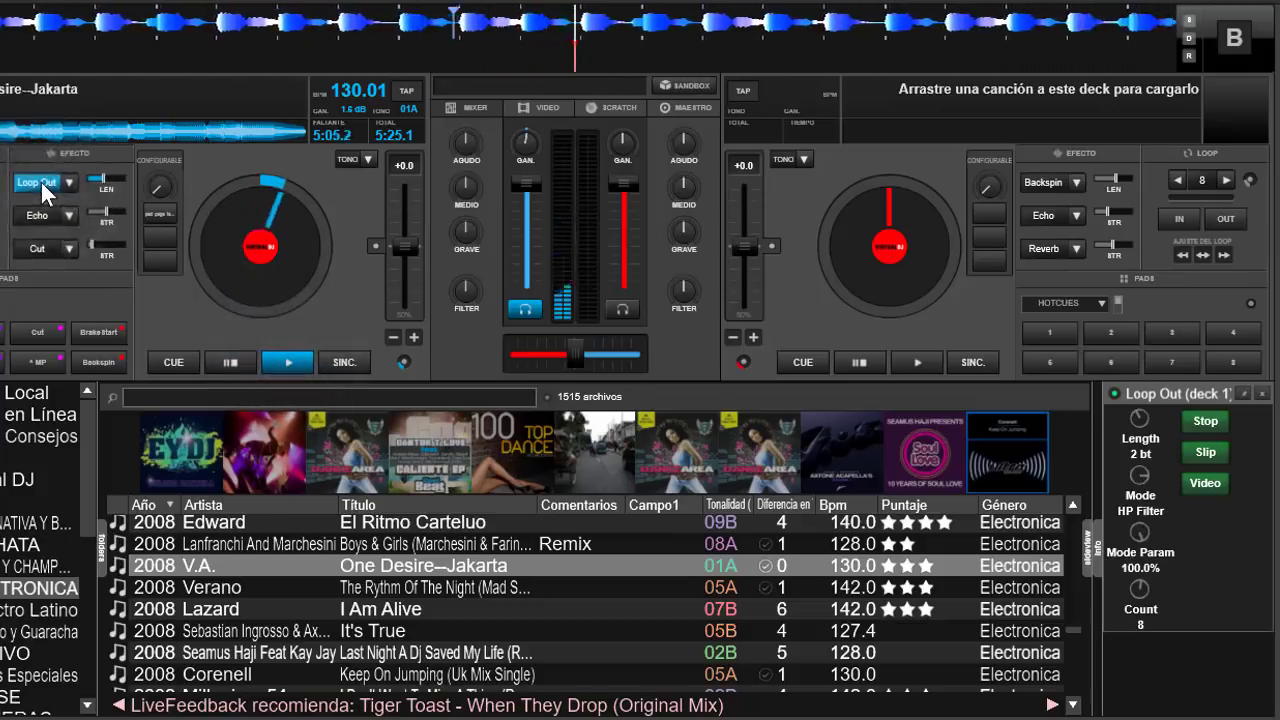